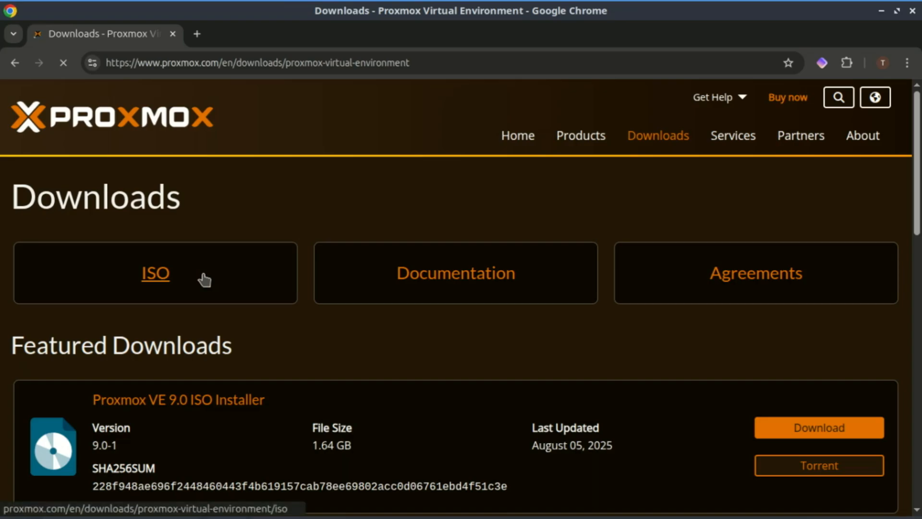
{"action": "scroll", "coordinate": [918, 202], "scroll_direction": "down", "scroll_amount": 2}
{"action": "scroll", "coordinate": [790, 272], "scroll_direction": "down", "scroll_amount": 2}
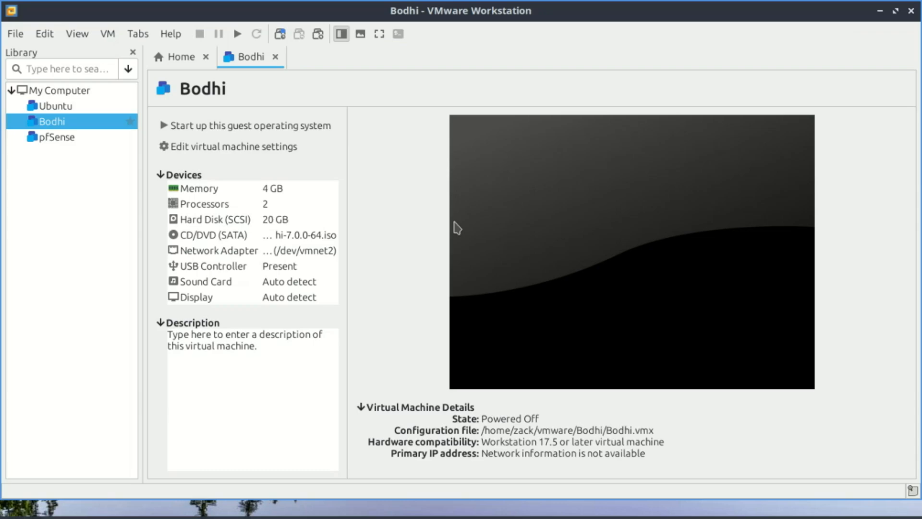
Start a new virtual machine in VMware Workstation with the Custom (advanced) configuration and Workstation 17.5 or later hardware compatibility
{"action": "left_click", "coordinate": [16, 34]}
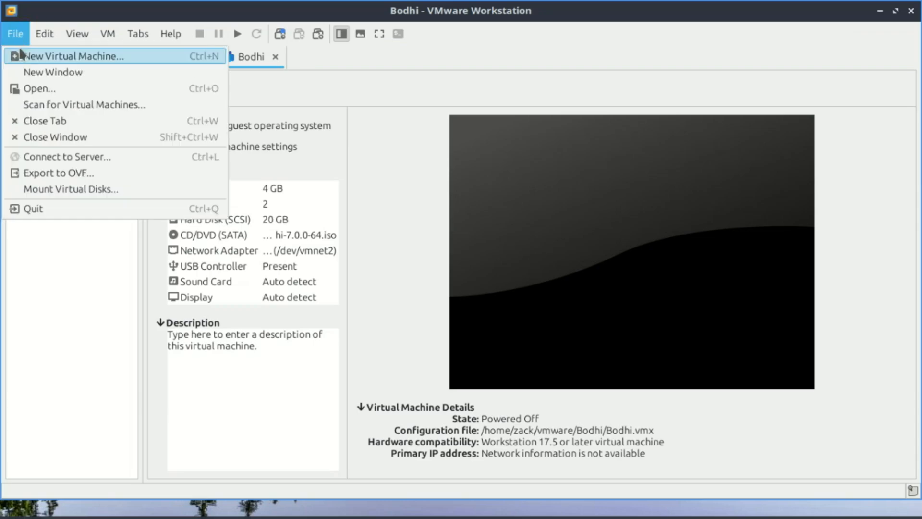
{"action": "left_click", "coordinate": [26, 57]}
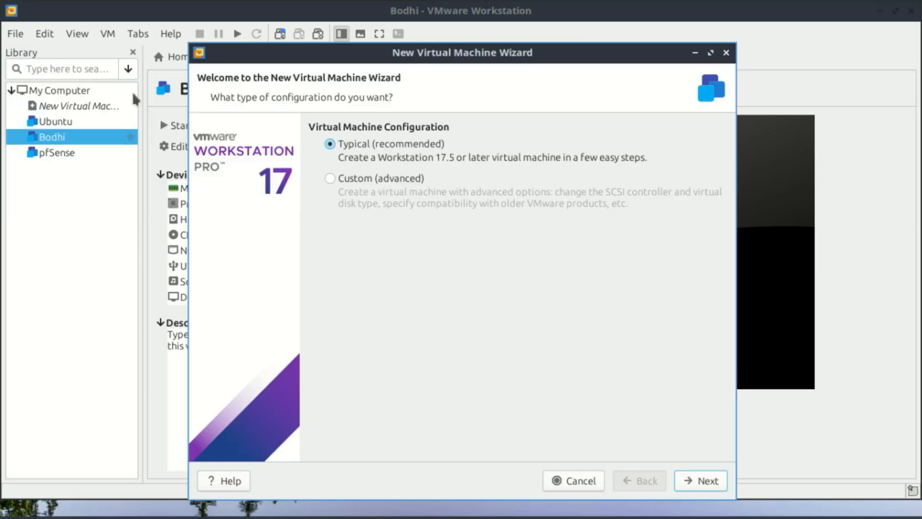
{"action": "left_click", "coordinate": [330, 180]}
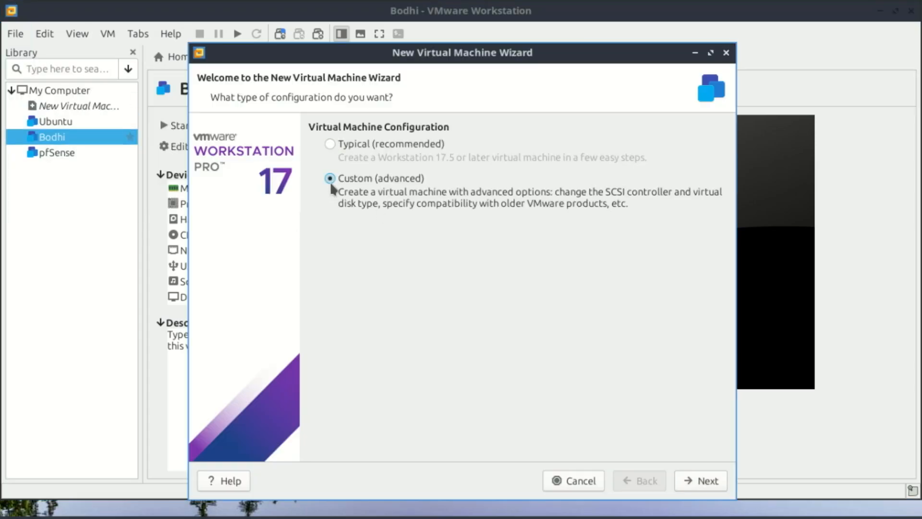
{"action": "left_click", "coordinate": [706, 480]}
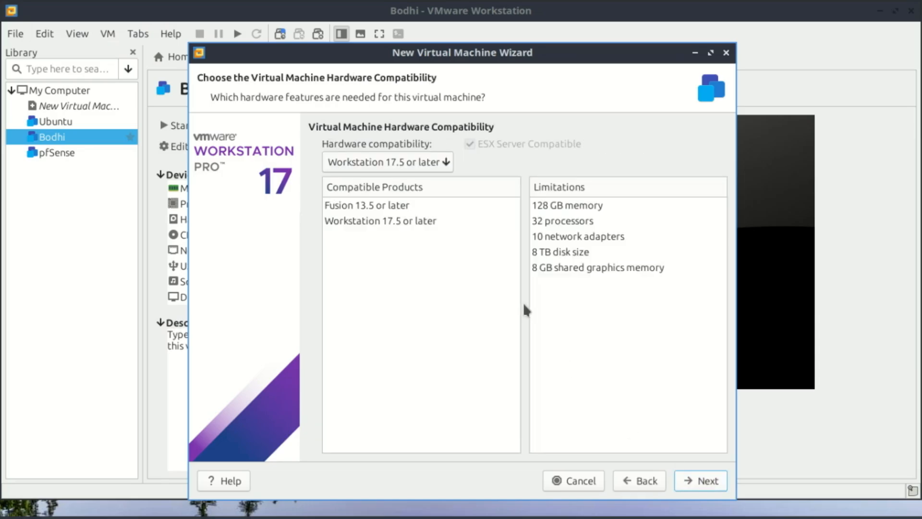
{"action": "left_click", "coordinate": [447, 163]}
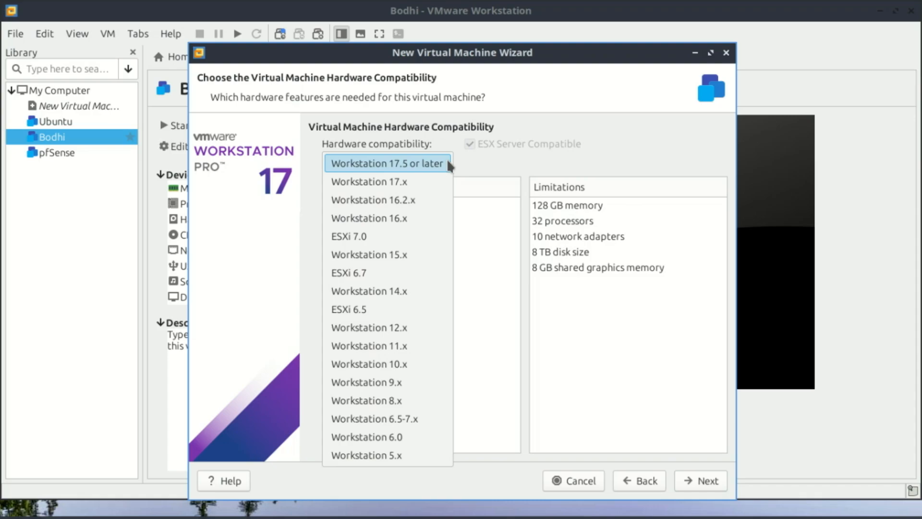
{"action": "left_click", "coordinate": [448, 163]}
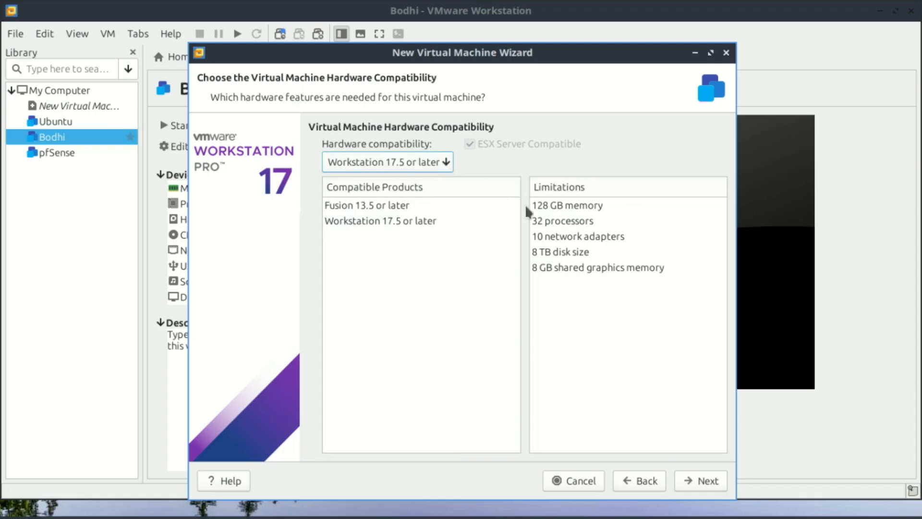
{"action": "left_click", "coordinate": [706, 480]}
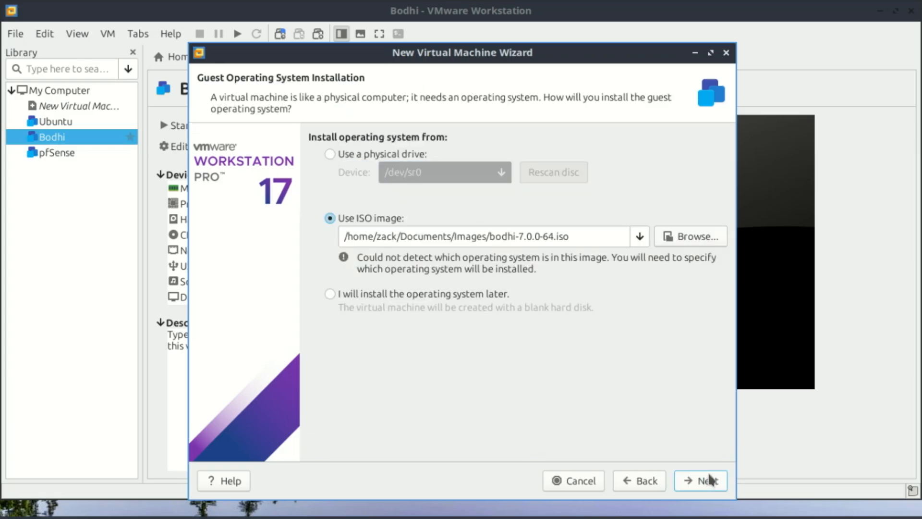
Choose proxmox-ve_8.4-1.iso from Documents/Images as the ISO image to install the operating system from
{"action": "left_click", "coordinate": [693, 238]}
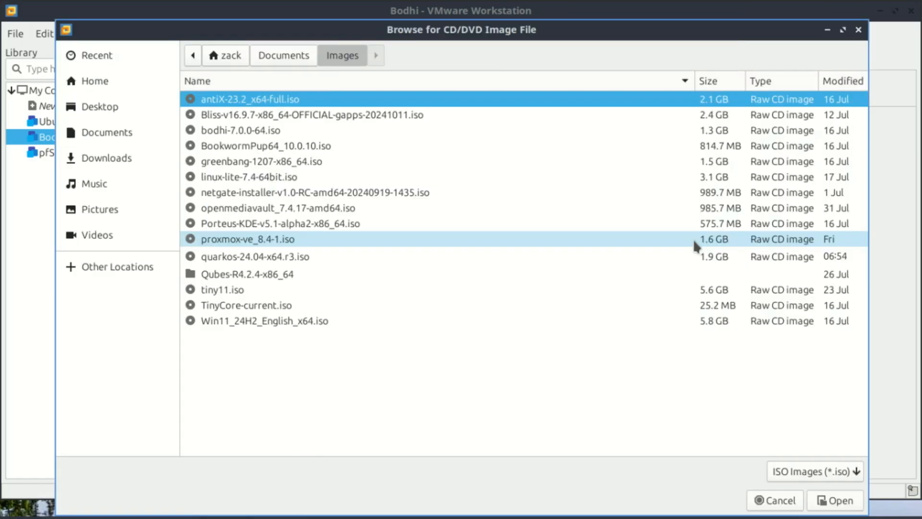
{"action": "double_click", "coordinate": [278, 239]}
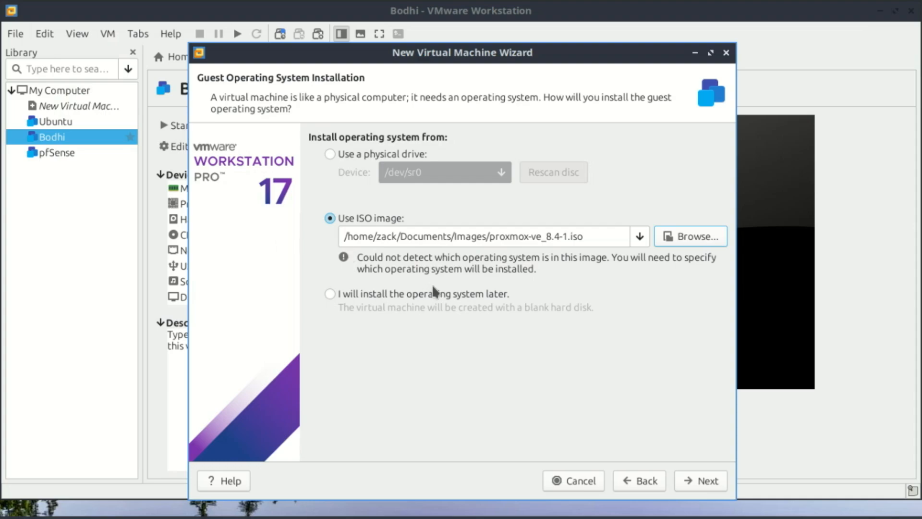
{"action": "left_click", "coordinate": [705, 480]}
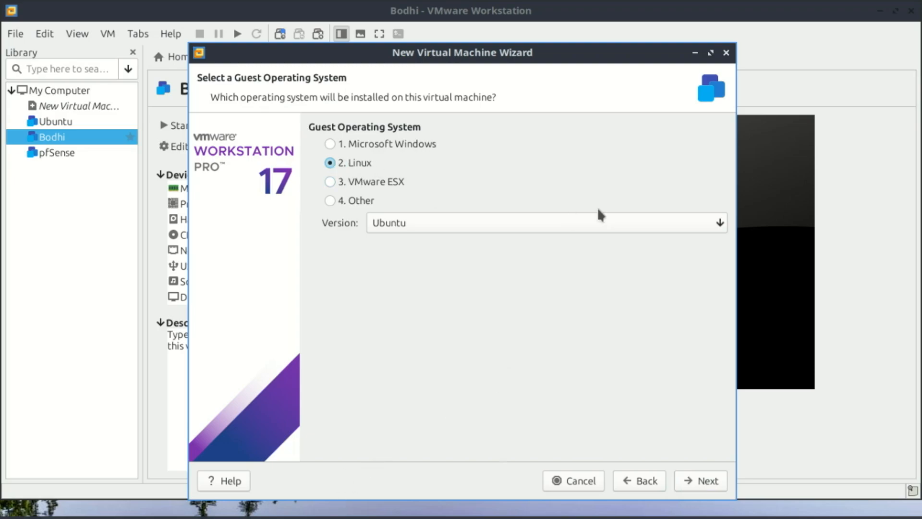
Set the Linux guest operating system version to Debian 12.x 64-bit
{"action": "left_click", "coordinate": [605, 222]}
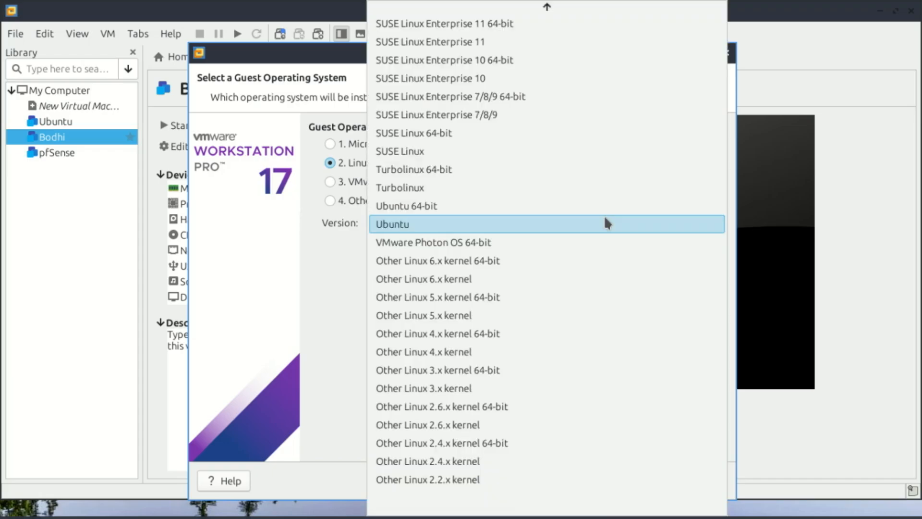
{"action": "mouse_move", "coordinate": [546, 4]}
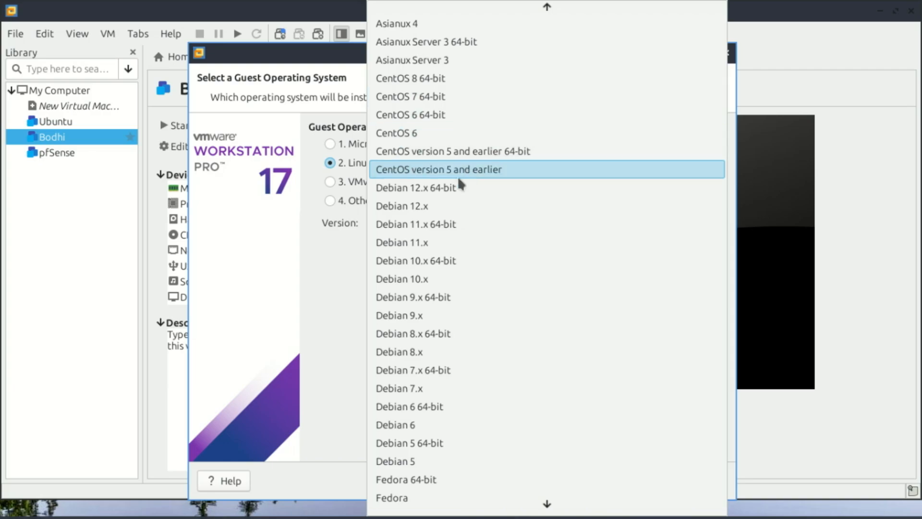
{"action": "left_click", "coordinate": [454, 188]}
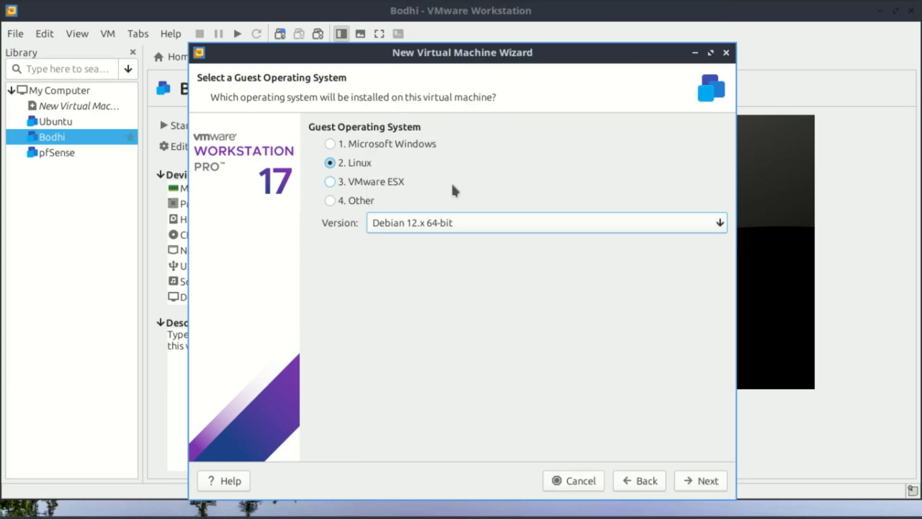
{"action": "left_click", "coordinate": [710, 481]}
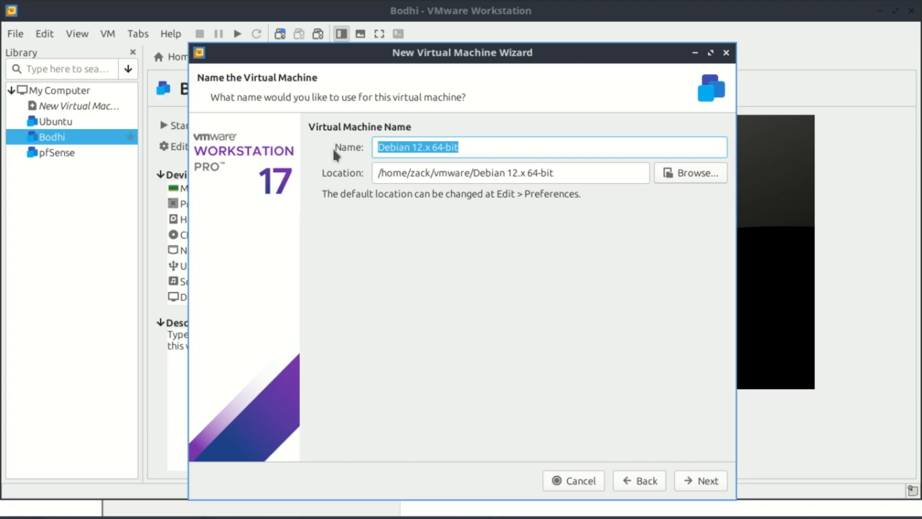
Name the virtual machine Proxmox-VE and accept its matching storage location
{"action": "type", "text": "P"}
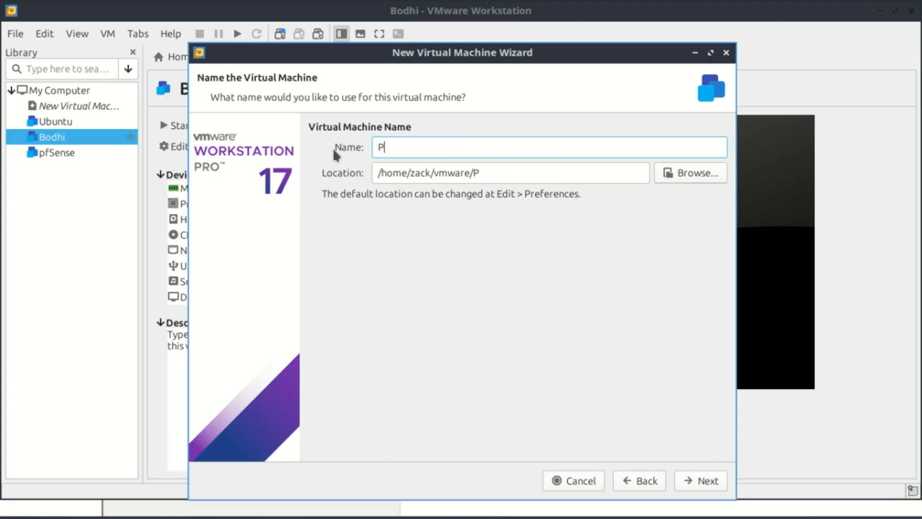
{"action": "type", "text": "roxmox-VE"}
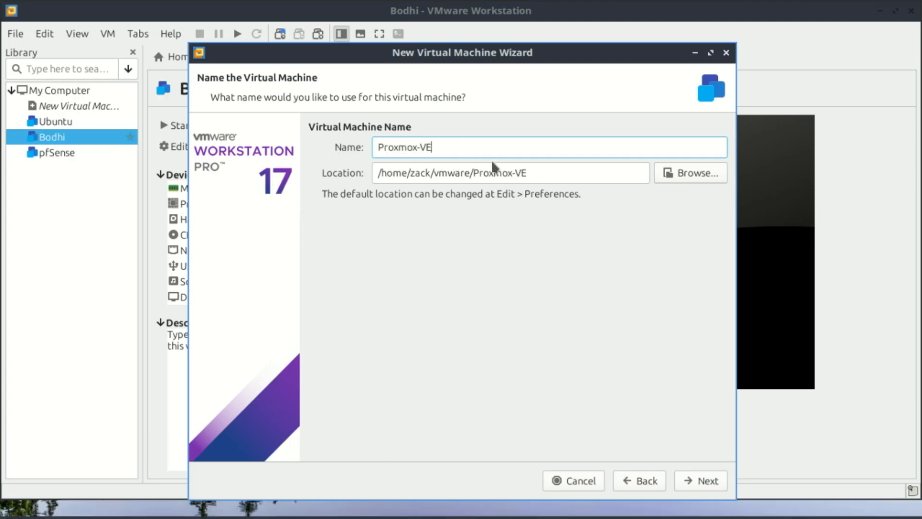
{"action": "left_click", "coordinate": [719, 477]}
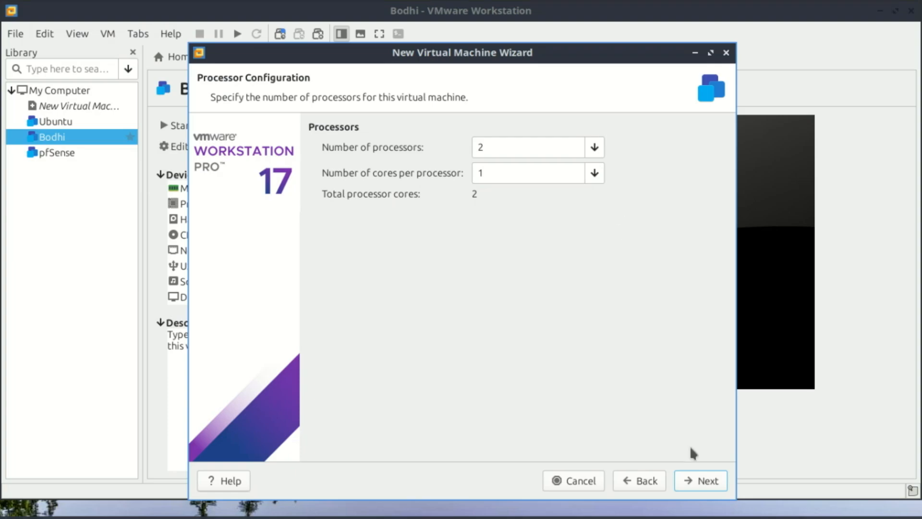
Accept the default processor settings, allocate 8780 MB of memory to the virtual machine and select bridged networking
{"action": "left_click", "coordinate": [707, 481]}
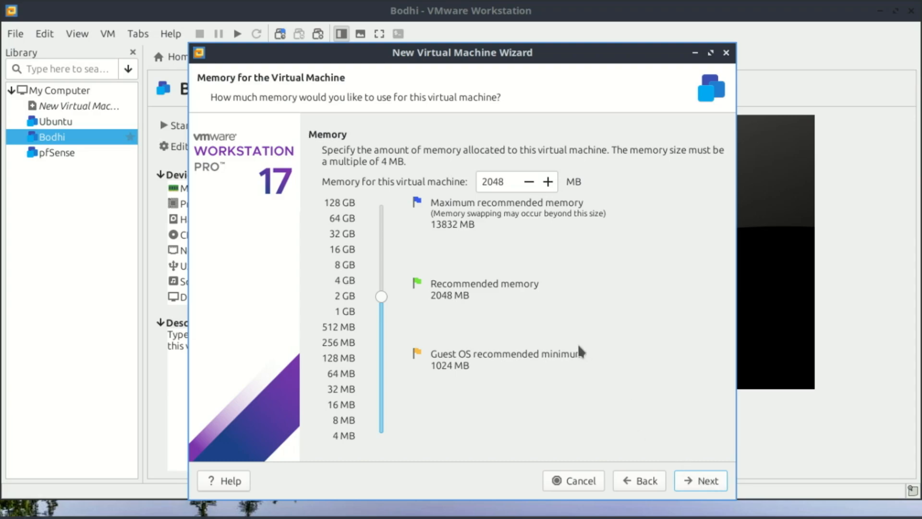
{"action": "left_click_drag", "start_coordinate": [381, 296], "coordinate": [382, 269]}
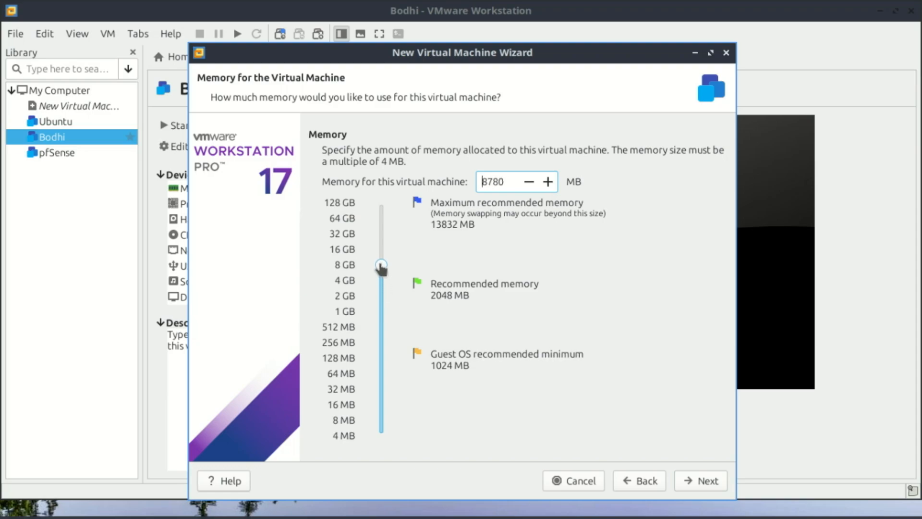
{"action": "left_click", "coordinate": [701, 481]}
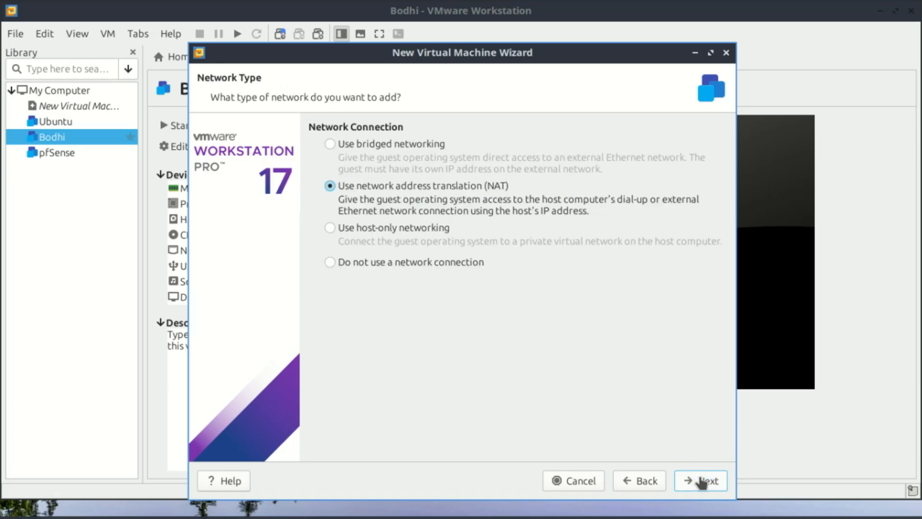
{"action": "left_click", "coordinate": [330, 146]}
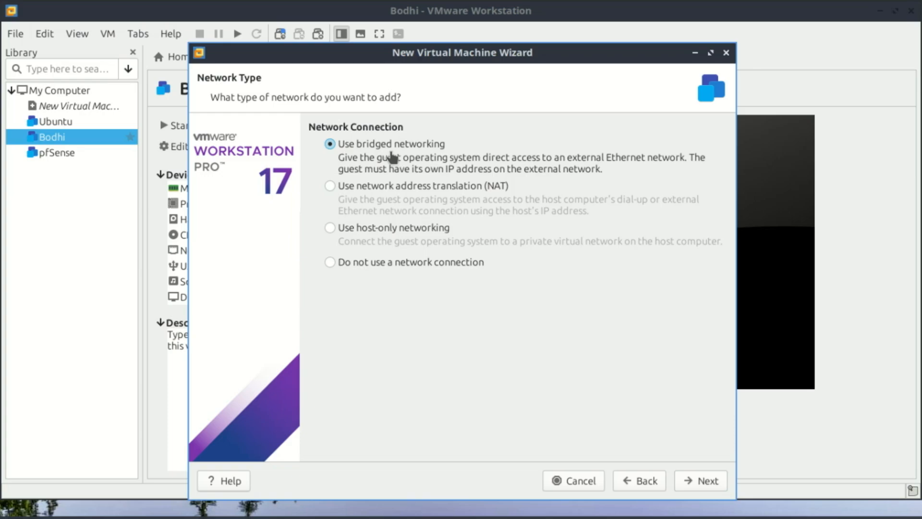
{"action": "left_click", "coordinate": [701, 482]}
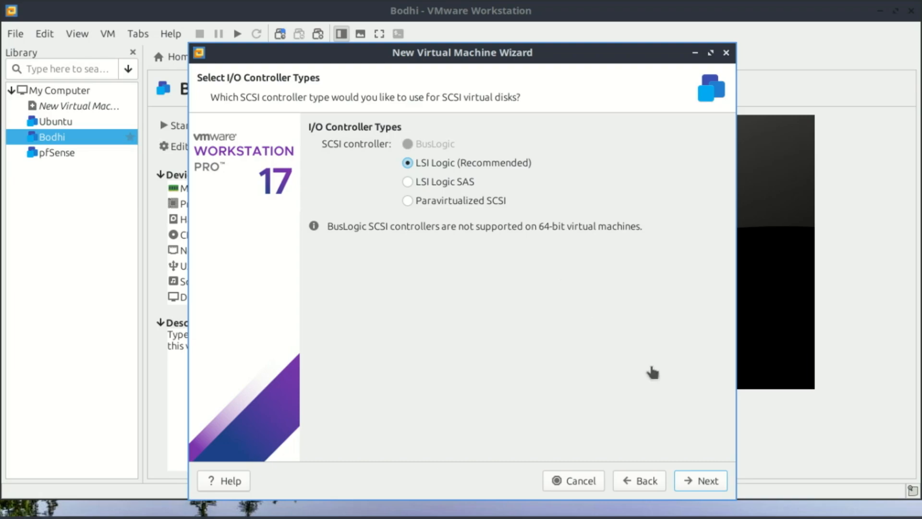
Create a new 80 GB SCSI virtual disk on the LSI Logic controller, split into multiple files, with the default disk file name
{"action": "left_click", "coordinate": [713, 481]}
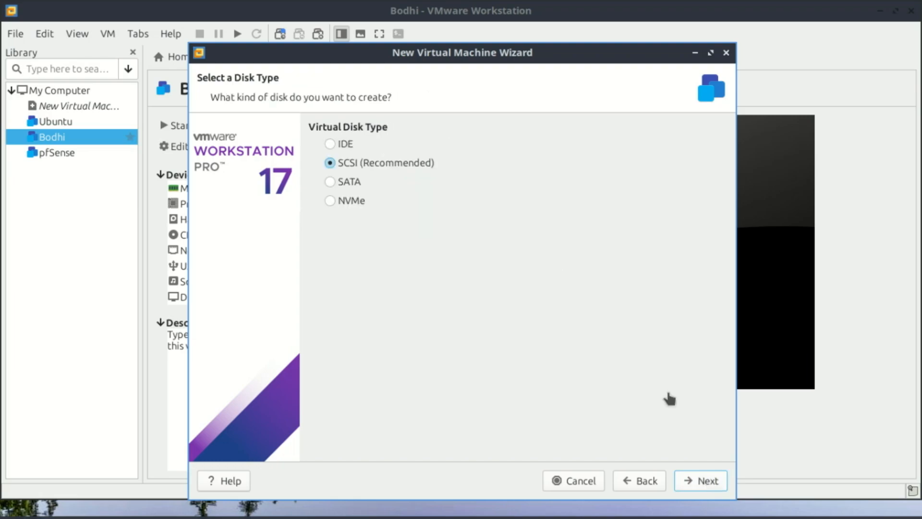
{"action": "left_click", "coordinate": [700, 484]}
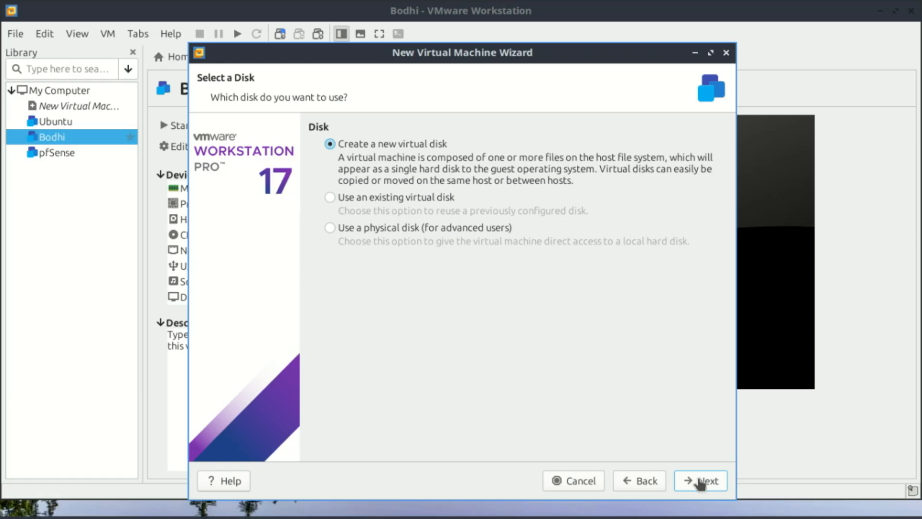
{"action": "left_click", "coordinate": [700, 484]}
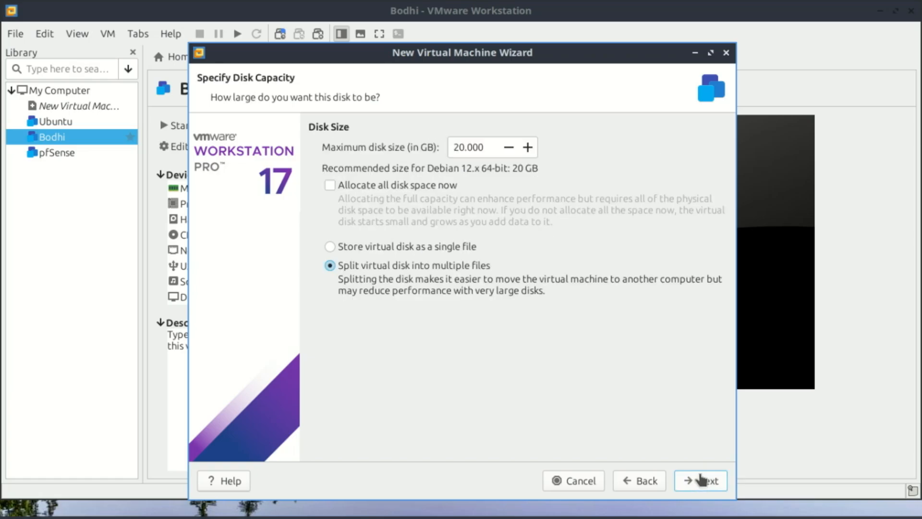
{"action": "left_click_drag", "start_coordinate": [458, 147], "coordinate": [448, 149]}
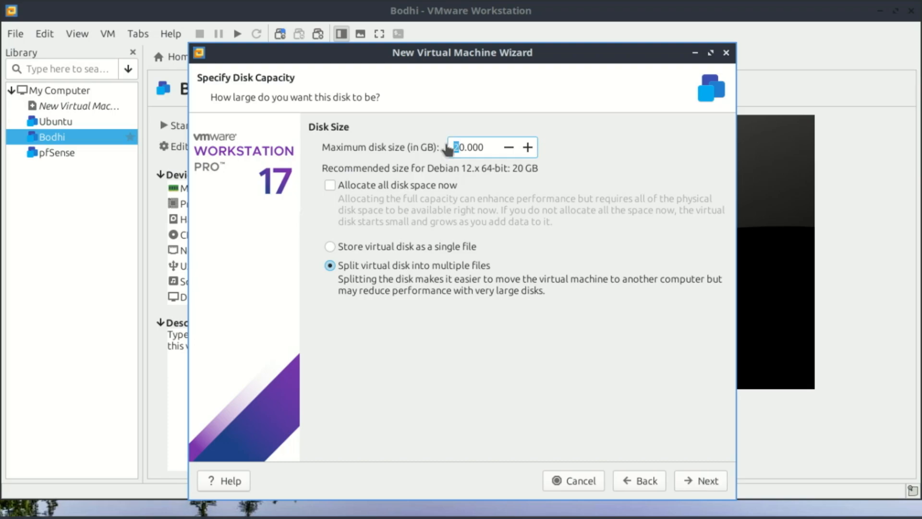
{"action": "type", "text": "8"}
{"action": "left_click", "coordinate": [699, 482]}
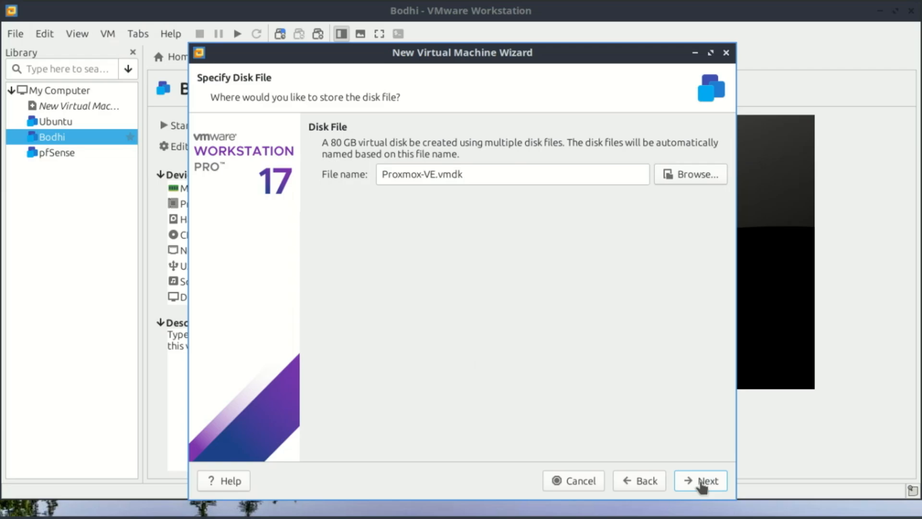
{"action": "left_click", "coordinate": [702, 482]}
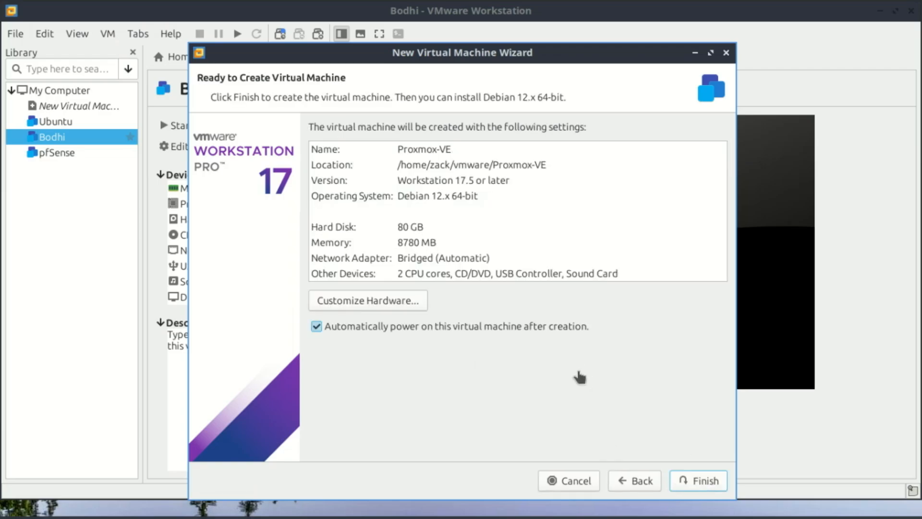
Customize the new machine's hardware to use 8 processors with one core each
{"action": "left_click", "coordinate": [370, 302]}
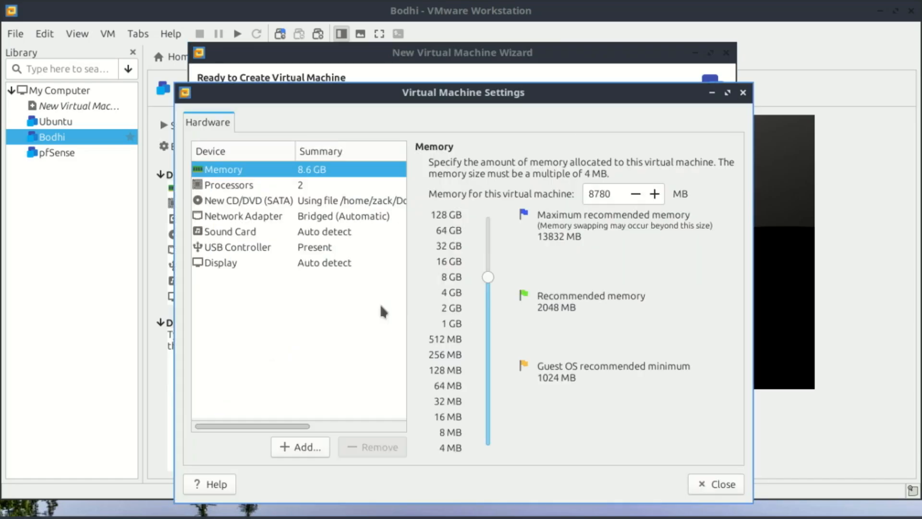
{"action": "left_click_drag", "start_coordinate": [461, 90], "coordinate": [452, 22]}
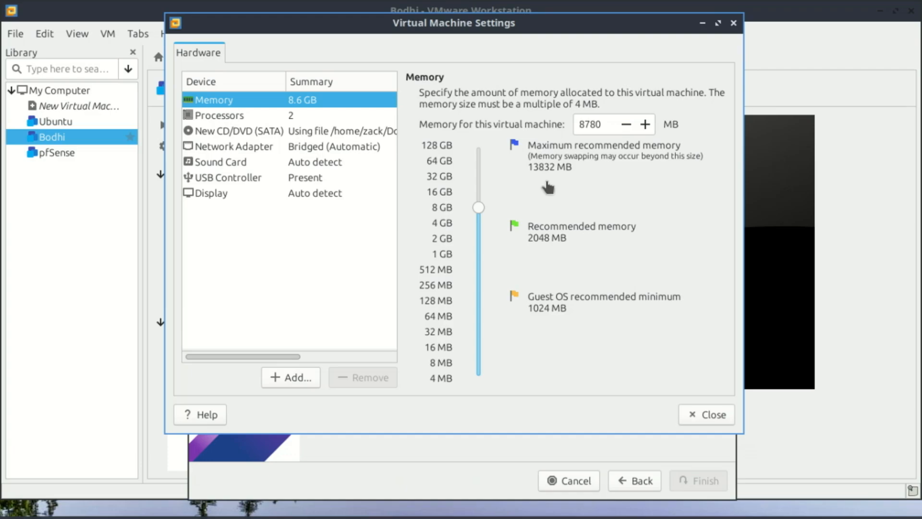
{"action": "left_click", "coordinate": [248, 123]}
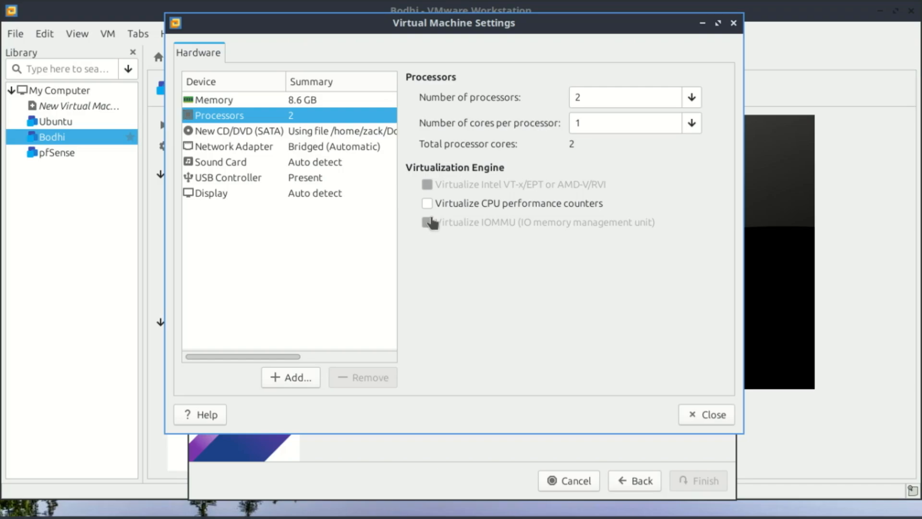
{"action": "left_click", "coordinate": [691, 99]}
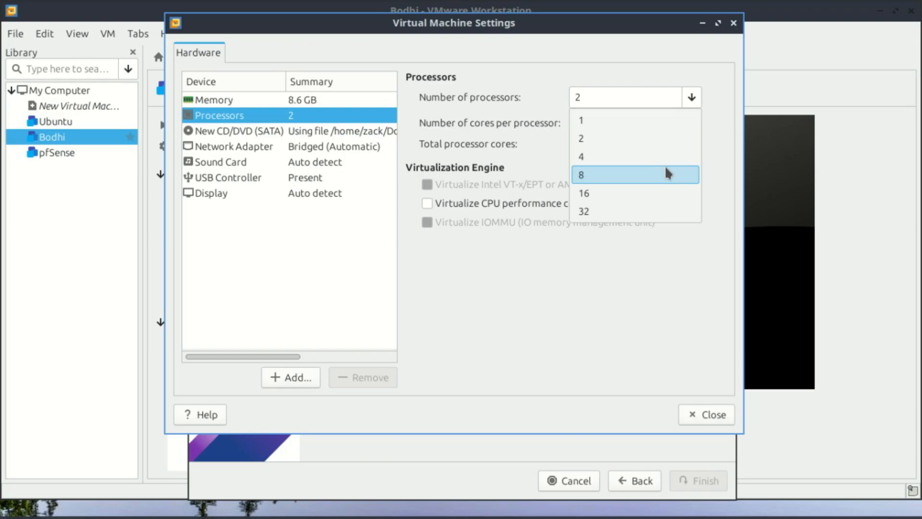
{"action": "left_click", "coordinate": [666, 173]}
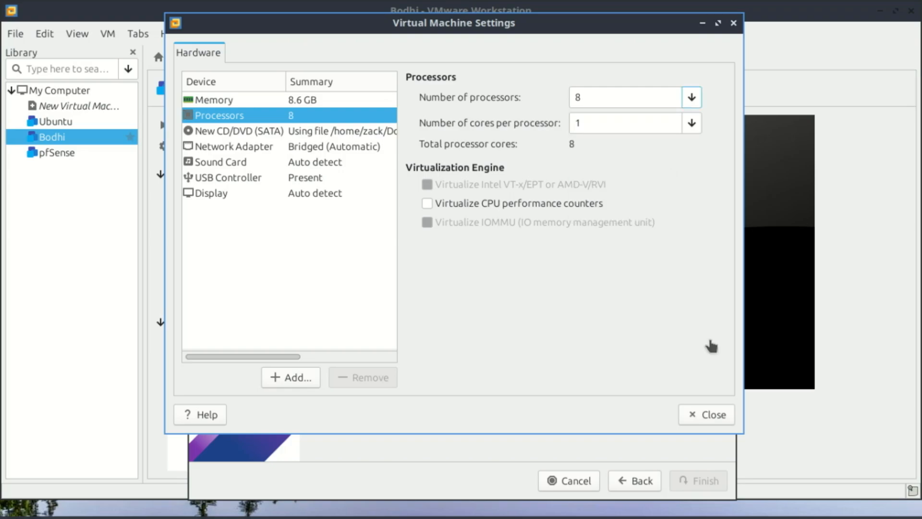
{"action": "left_click", "coordinate": [705, 421]}
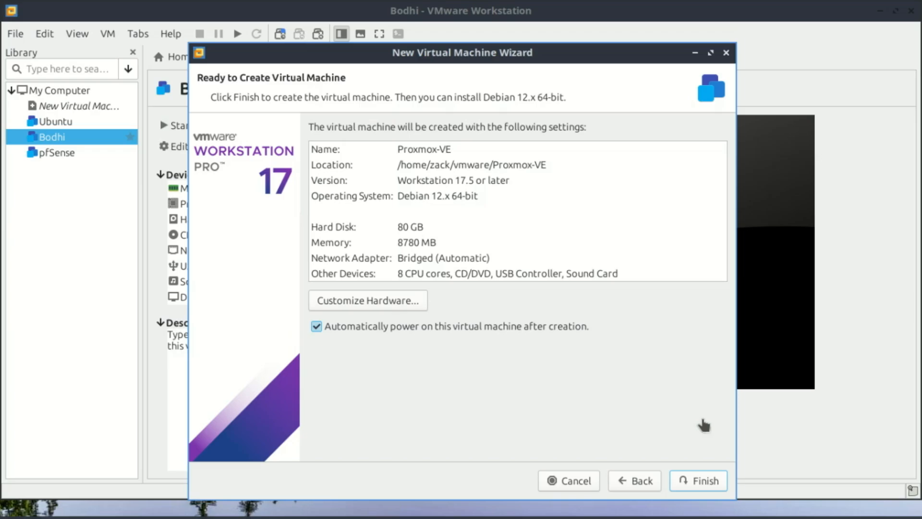
Finish creating the Proxmox-VE virtual machine with automatic power-on, dismiss the startup notices and maximize the Workstation window
{"action": "left_click", "coordinate": [696, 488]}
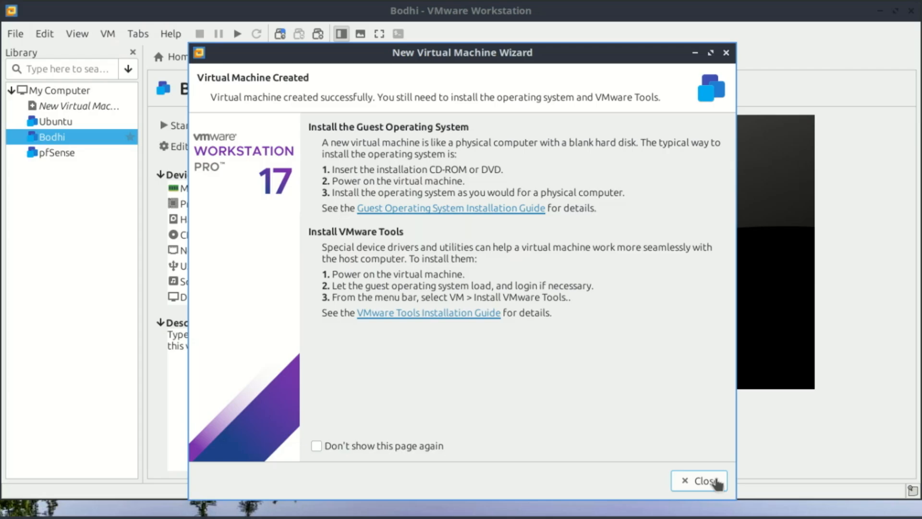
{"action": "left_click", "coordinate": [705, 481]}
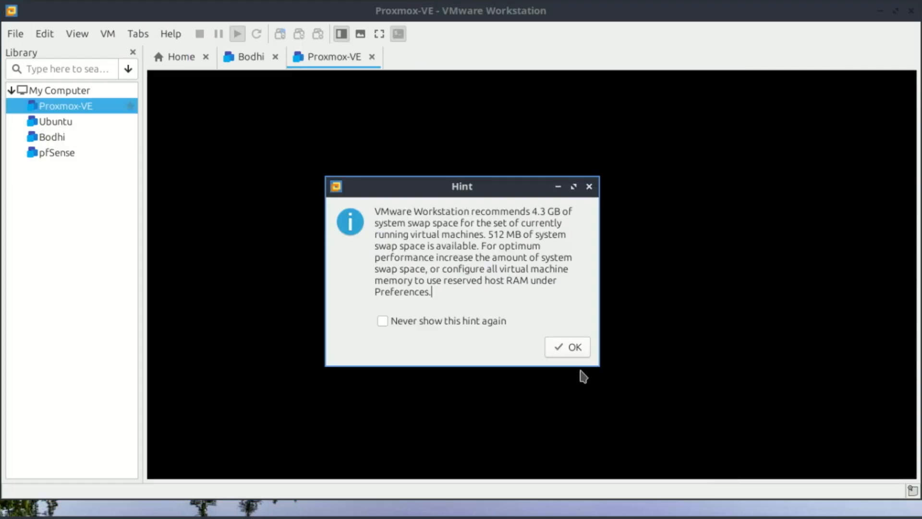
{"action": "left_click", "coordinate": [559, 342]}
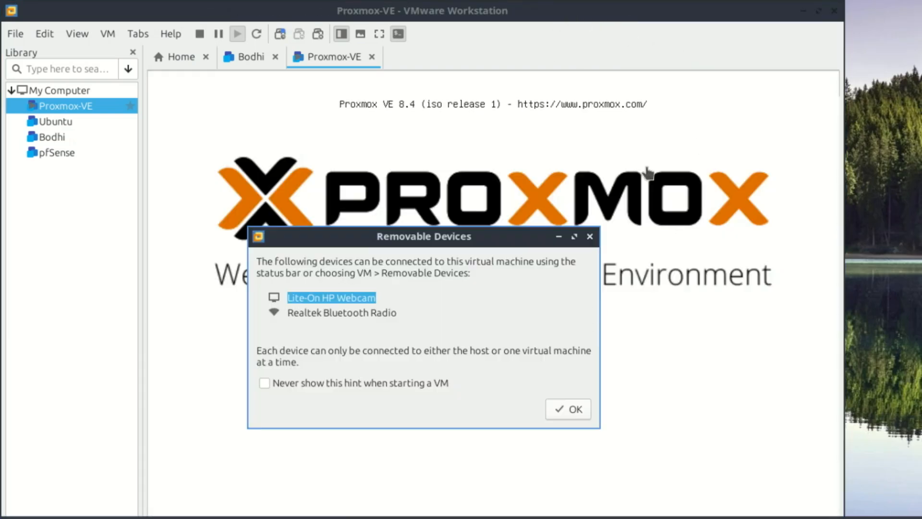
{"action": "left_click", "coordinate": [821, 18]}
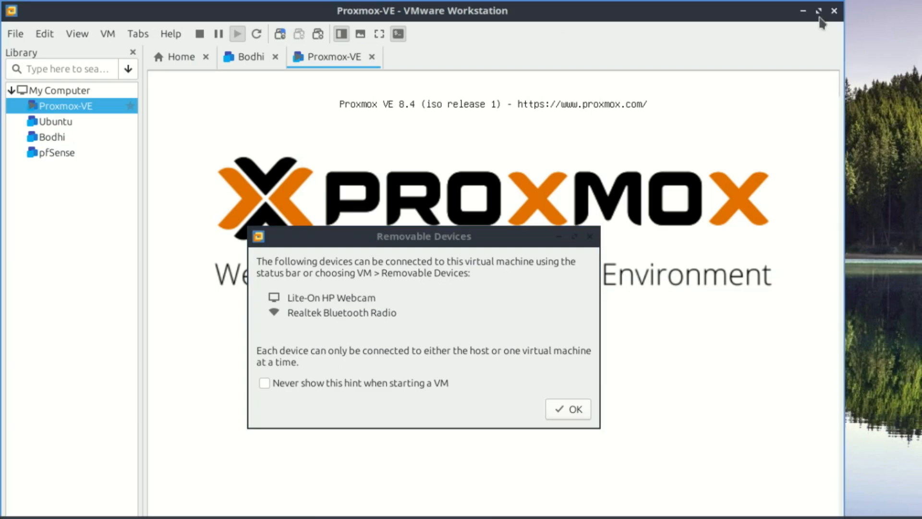
{"action": "left_click", "coordinate": [819, 11]}
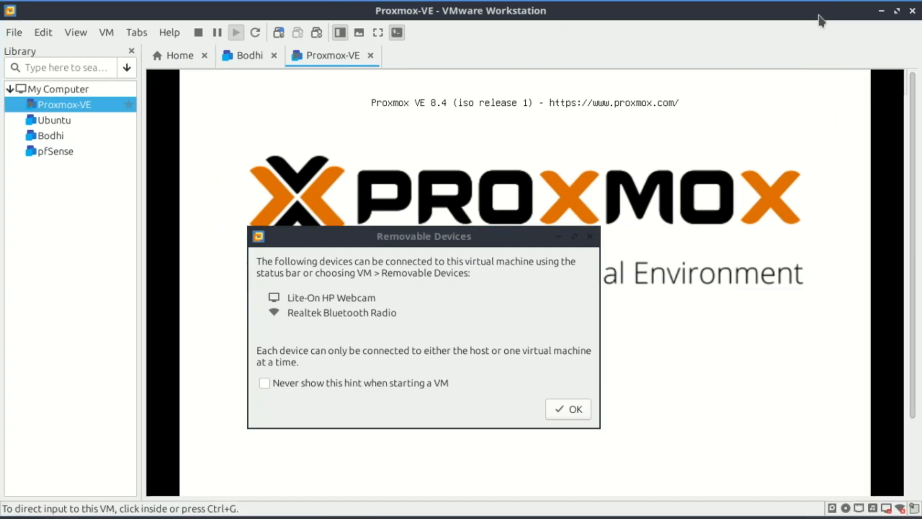
{"action": "left_click", "coordinate": [576, 411]}
{"action": "left_click", "coordinate": [578, 413]}
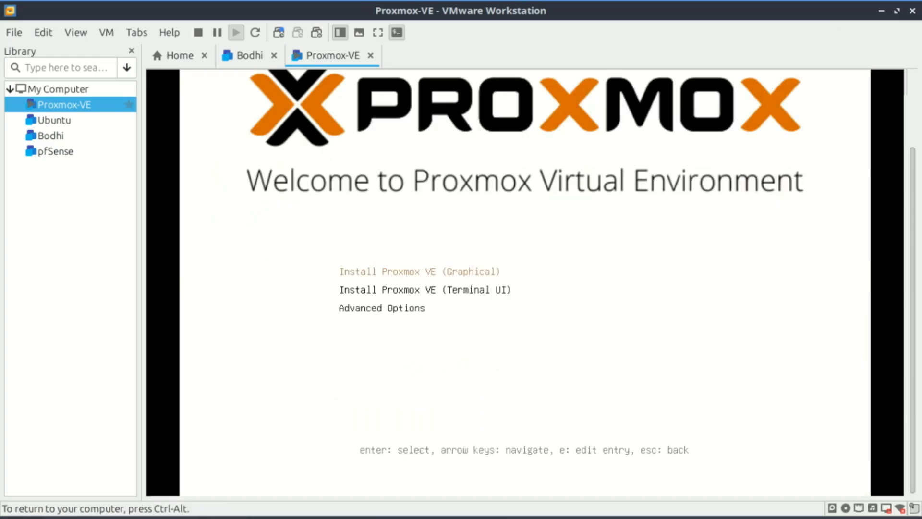
Launch the graphical Proxmox VE installer, acknowledge its KVM virtualization warning and close the Bodhi machine's tab
{"action": "key", "text": "Return"}
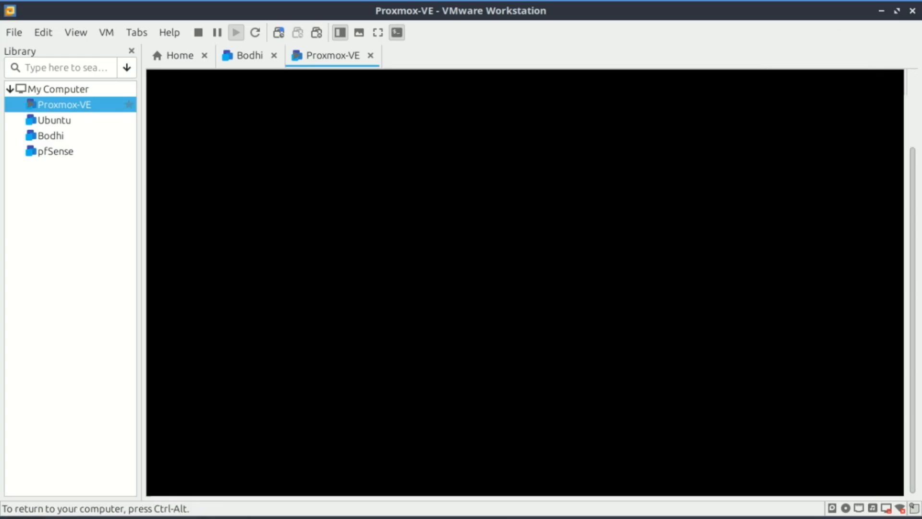
{"action": "key", "text": "ctrl+alt"}
{"action": "left_click", "coordinate": [273, 56]}
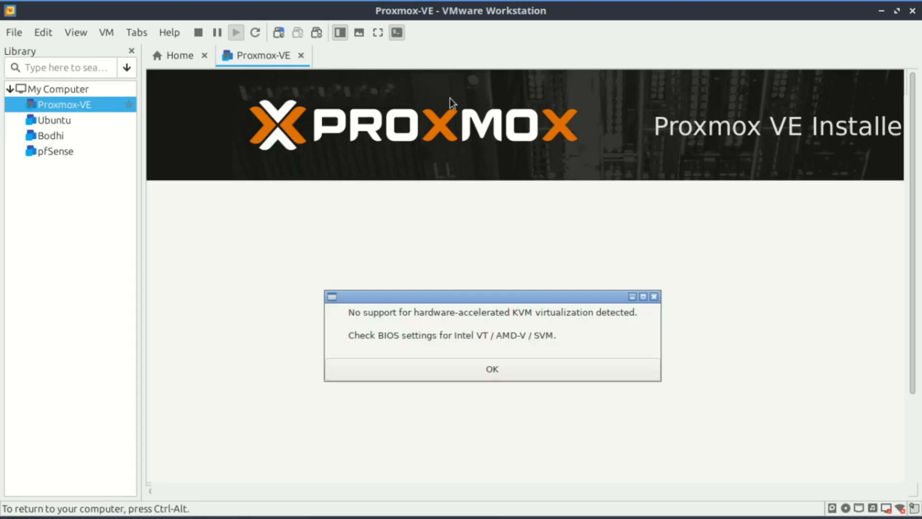
{"action": "key", "text": "Return"}
{"action": "key", "text": "ctrl+alt"}
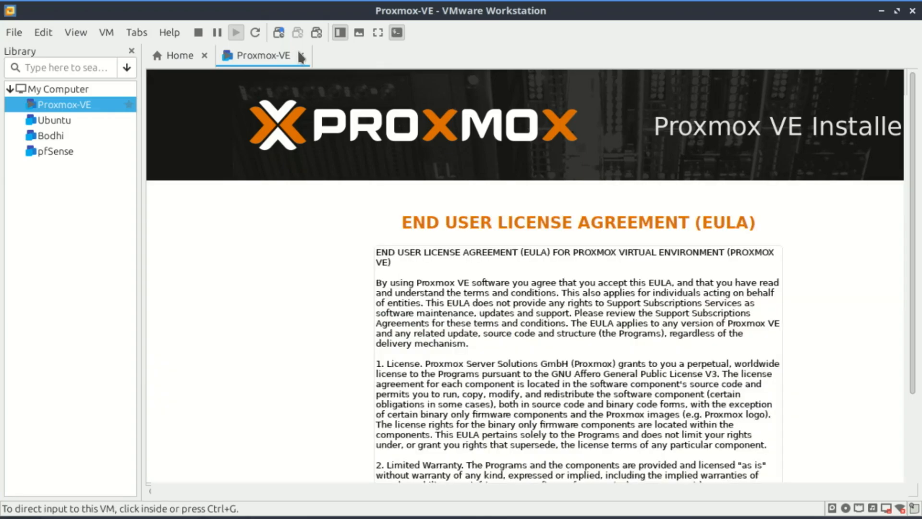
Power off the Proxmox-VE machine and enable Virtualize Intel VT-x/EPT or AMD-V/RVI in its processor settings
{"action": "left_click", "coordinate": [301, 55]}
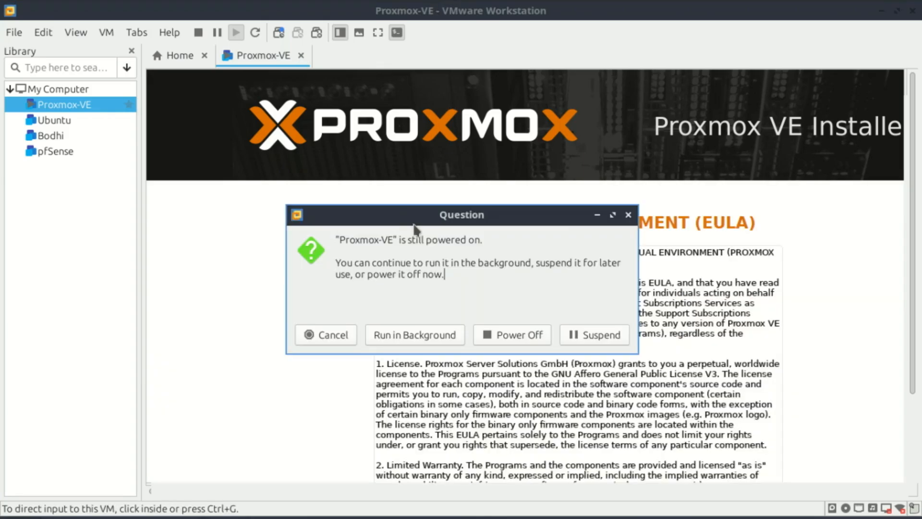
{"action": "left_click", "coordinate": [522, 337]}
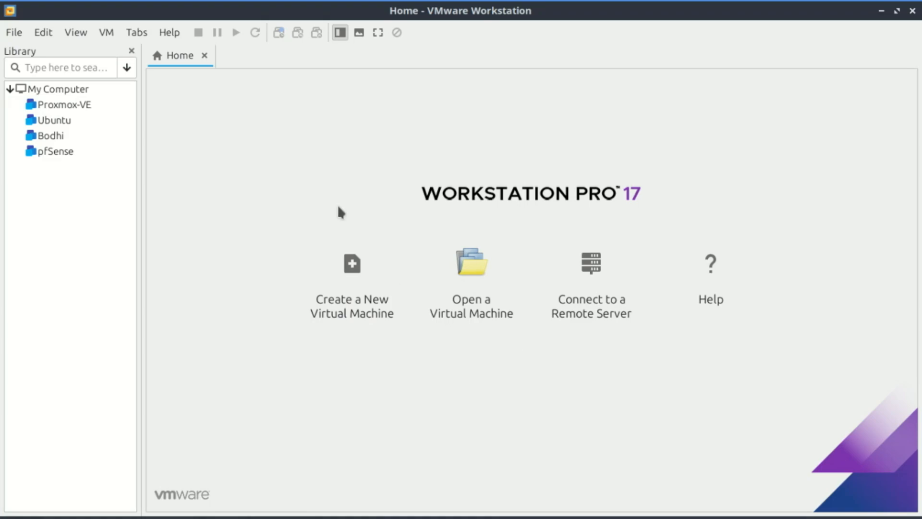
{"action": "left_click", "coordinate": [76, 105]}
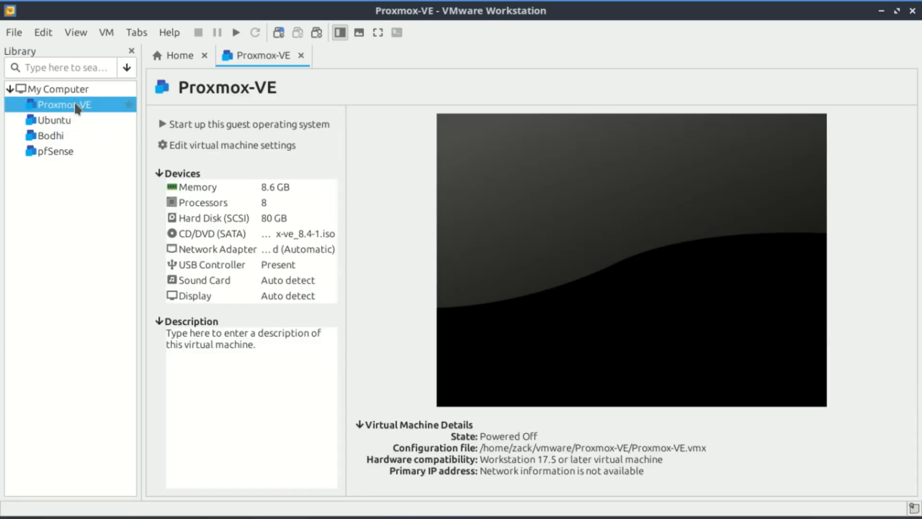
{"action": "left_click", "coordinate": [211, 203]}
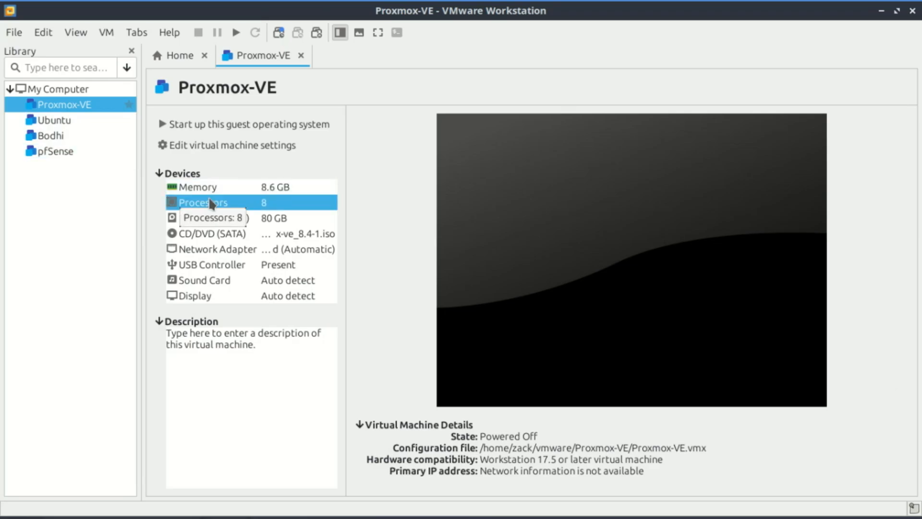
{"action": "double_click", "coordinate": [210, 202]}
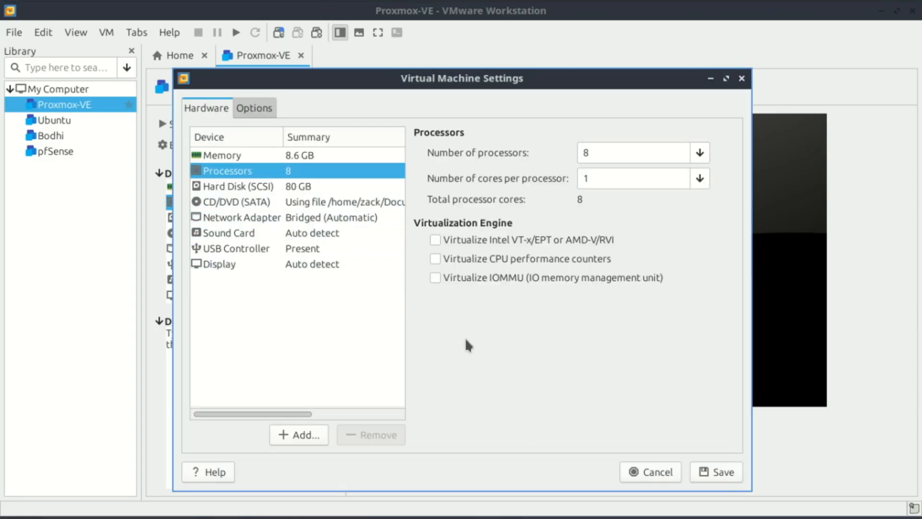
{"action": "left_click", "coordinate": [435, 239]}
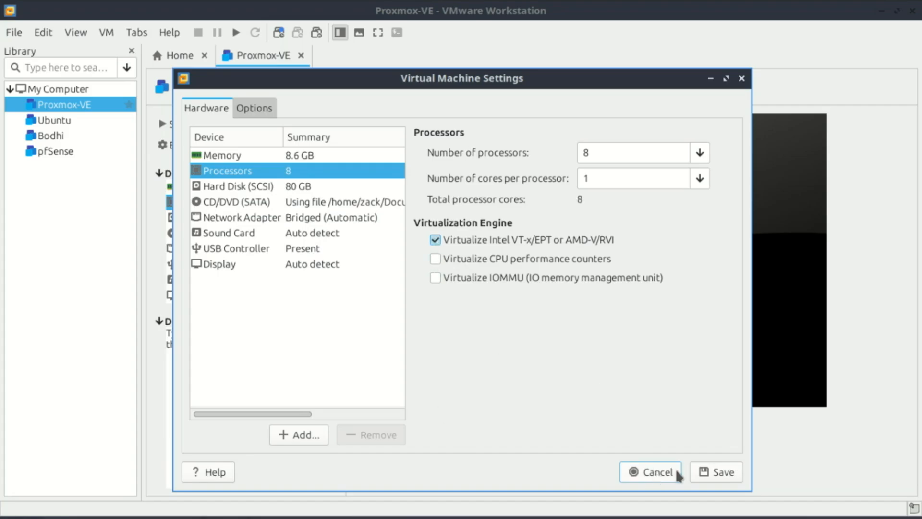
{"action": "left_click", "coordinate": [723, 472]}
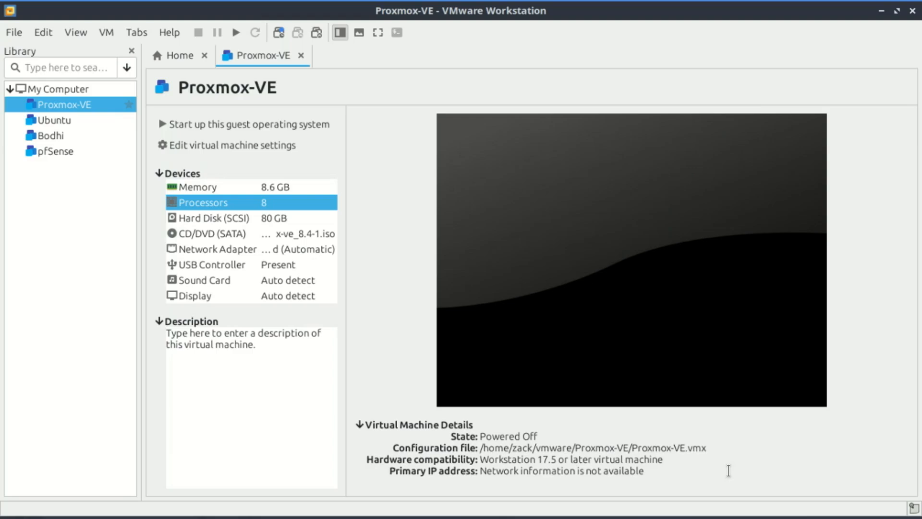
Power on the Proxmox-VE machine, permanently hiding the swap space hint, and launch the graphical Proxmox VE installation
{"action": "left_click", "coordinate": [236, 32]}
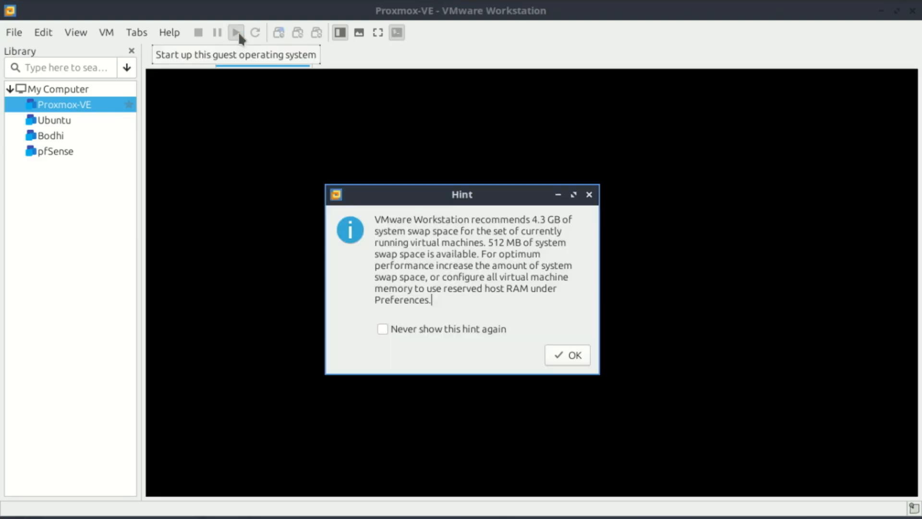
{"action": "left_click", "coordinate": [385, 330]}
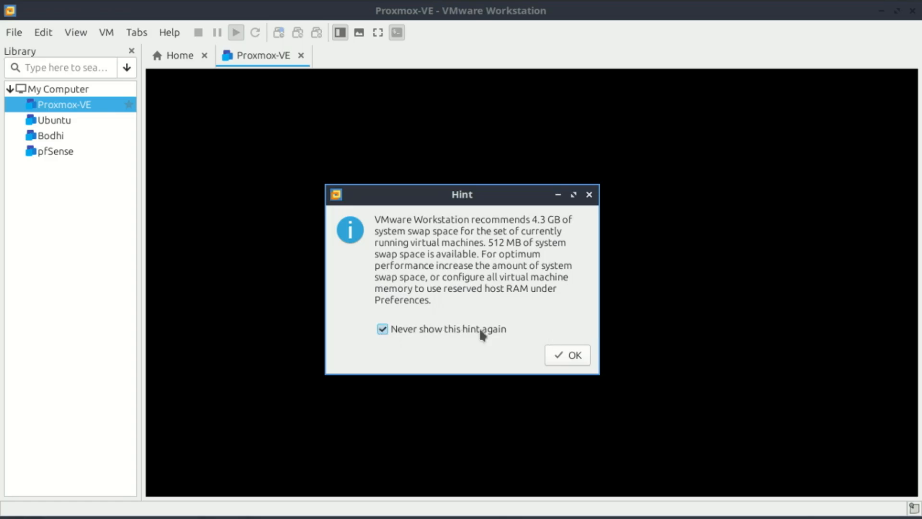
{"action": "left_click", "coordinate": [571, 354]}
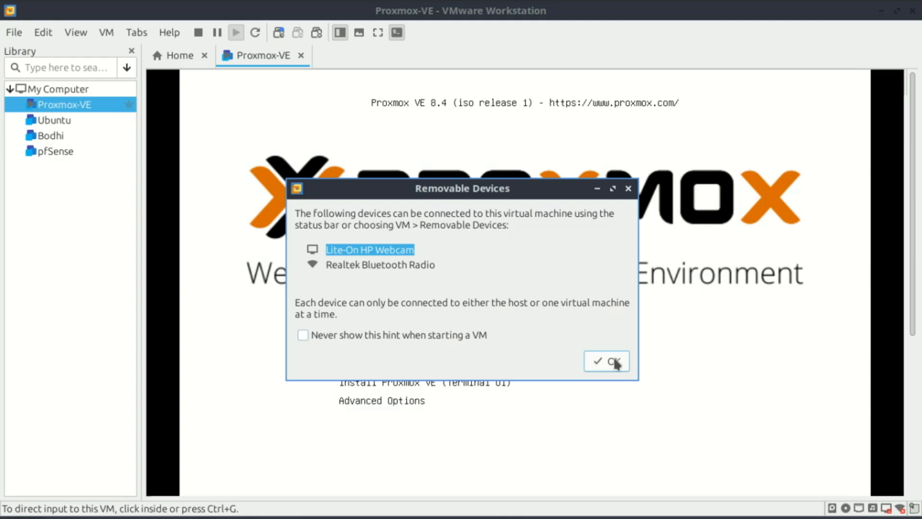
{"action": "left_click", "coordinate": [610, 362]}
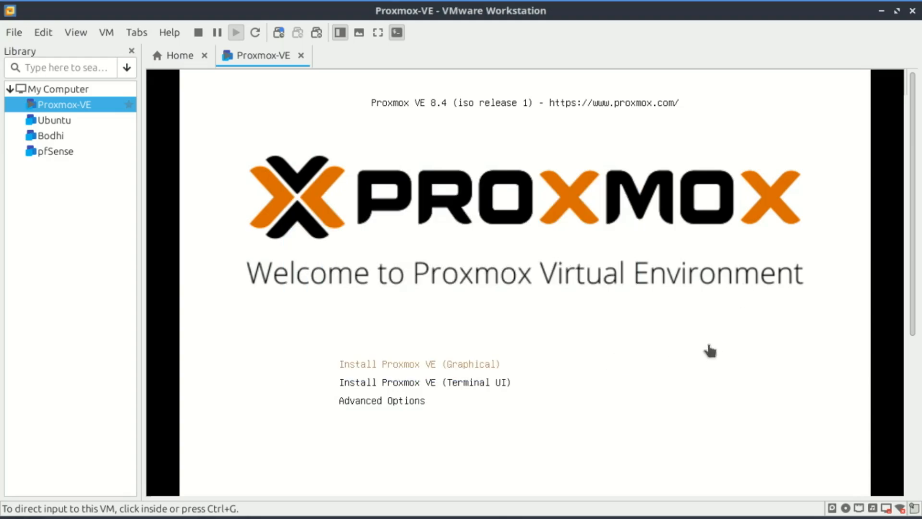
{"action": "left_click", "coordinate": [708, 357]}
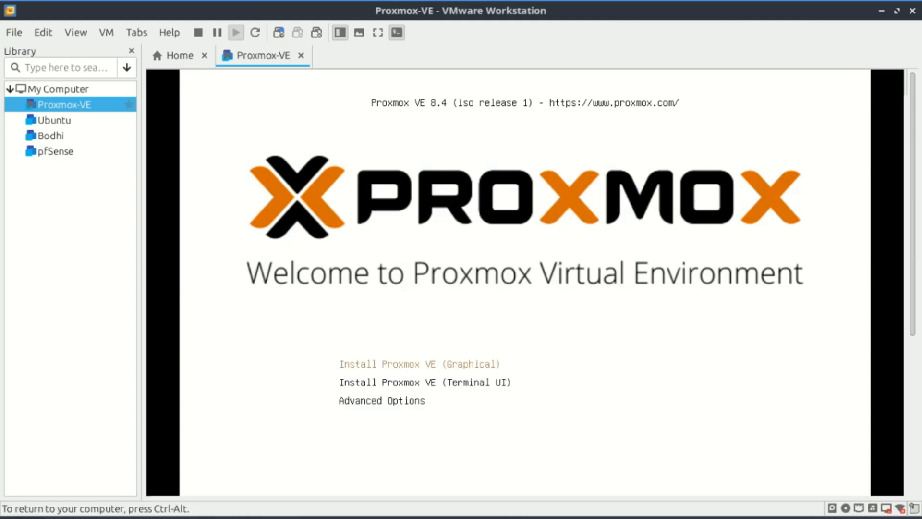
{"action": "key", "text": "Return"}
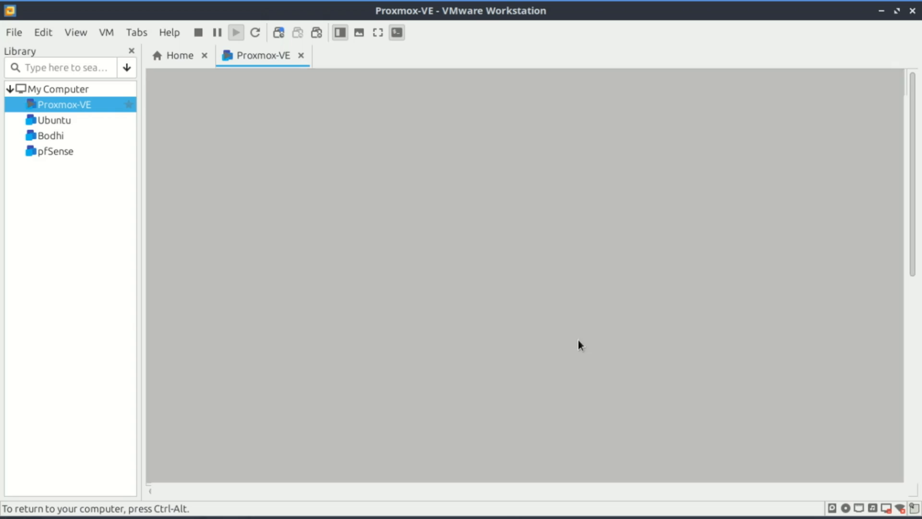
Accept the Proxmox end user license agreement and keep the 80 GiB /dev/sda disk as the installation target
{"action": "left_click_drag", "start_coordinate": [914, 144], "coordinate": [913, 236]}
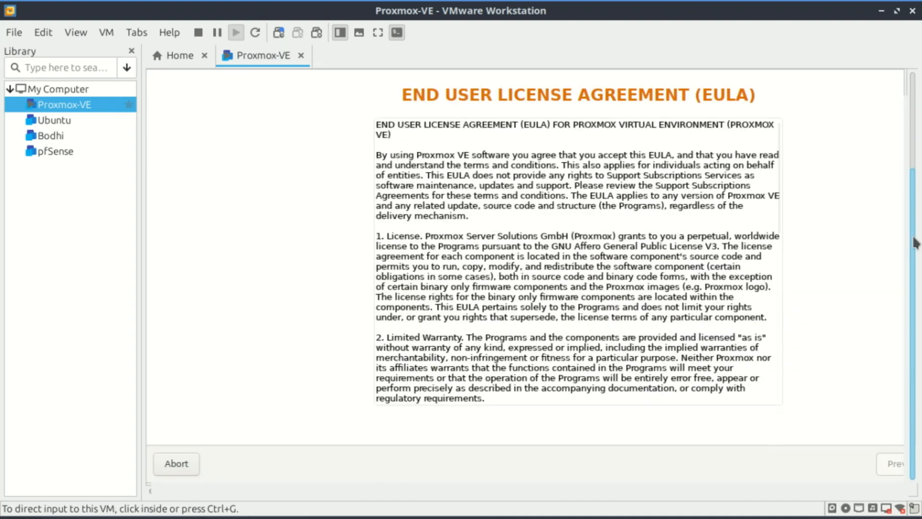
{"action": "left_click", "coordinate": [805, 464]}
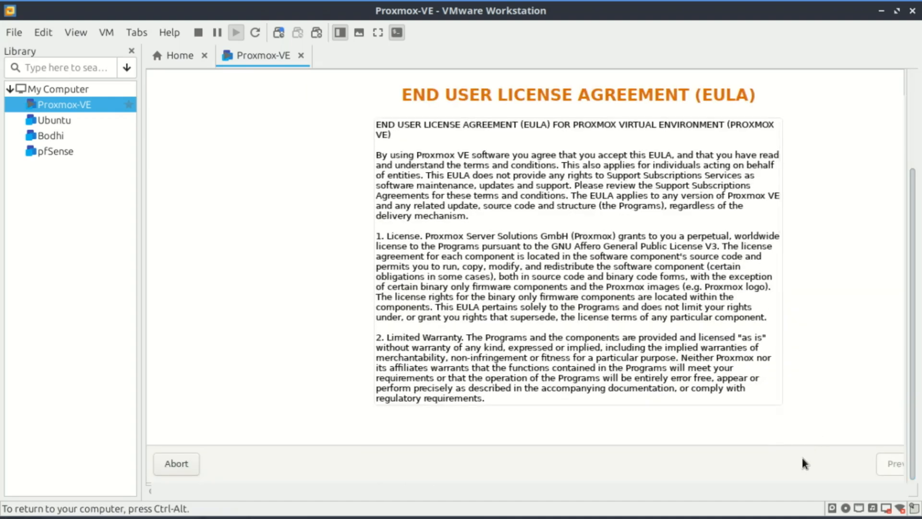
{"action": "left_click_drag", "start_coordinate": [583, 485], "coordinate": [678, 490]}
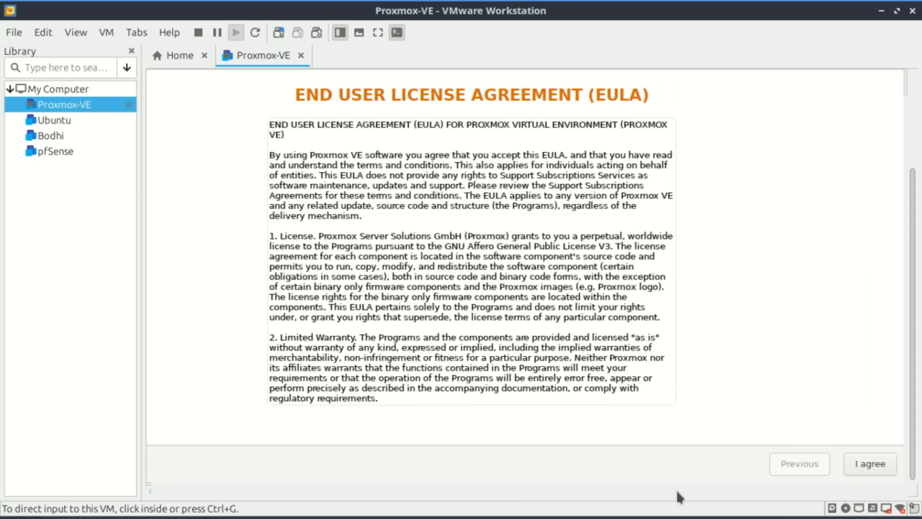
{"action": "left_click", "coordinate": [866, 466]}
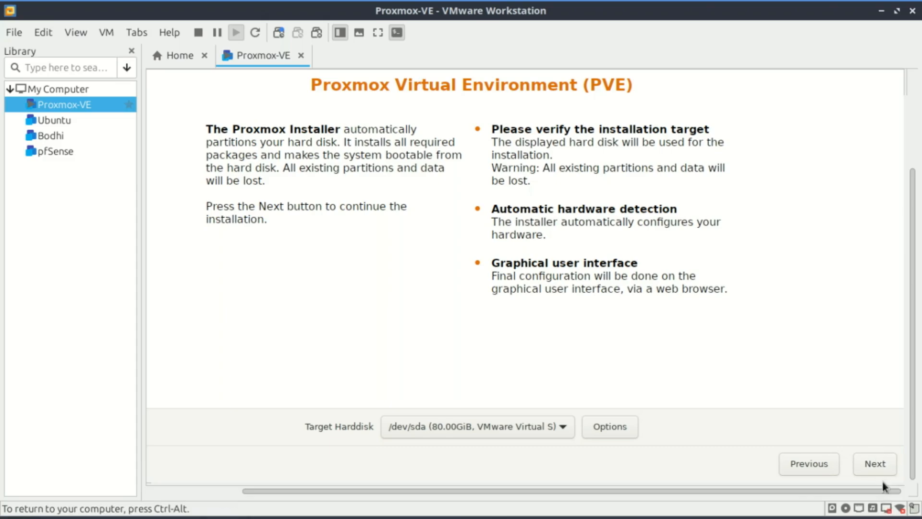
{"action": "left_click", "coordinate": [877, 463]}
Set the country to South Africa and accept the Africa/Johannesburg time zone and U.S. English keyboard layout
{"action": "type", "text": "south"}
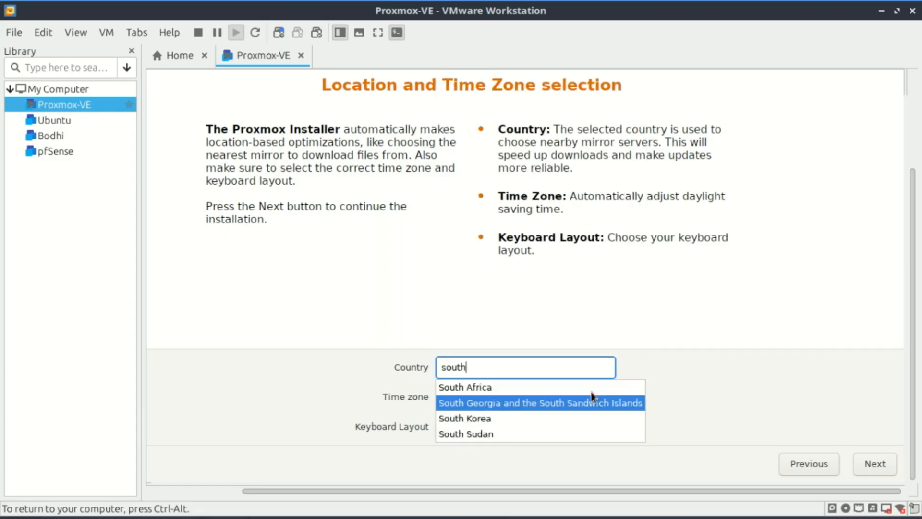
{"action": "left_click", "coordinate": [533, 382]}
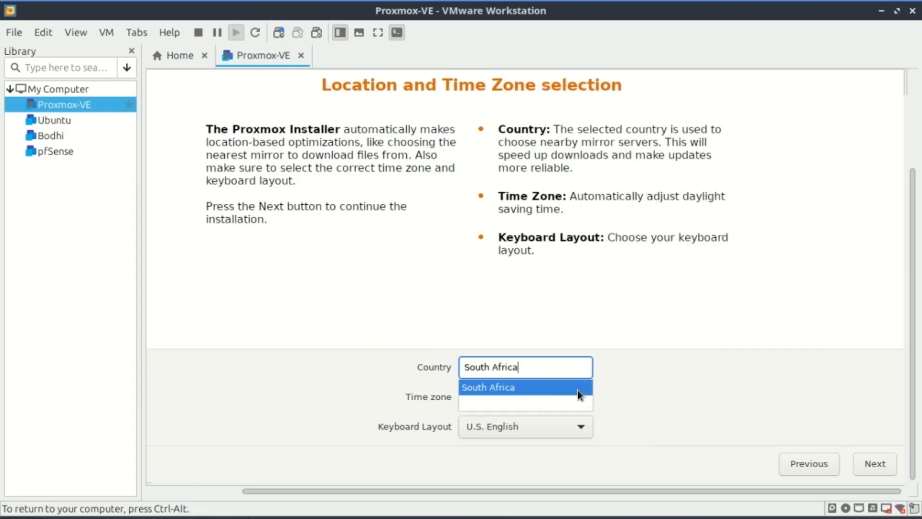
{"action": "left_click", "coordinate": [655, 373]}
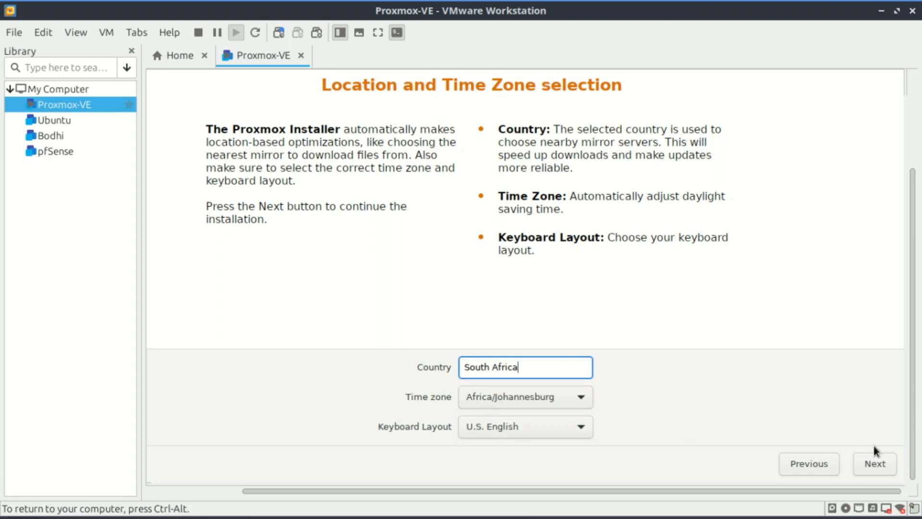
{"action": "left_click", "coordinate": [886, 466]}
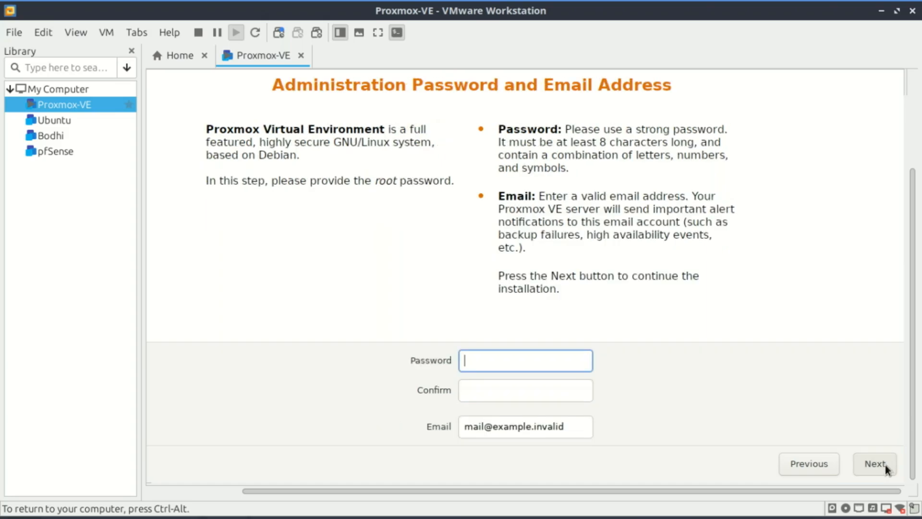
Enter and confirm the root password, fill in the administrator's e-mail address and continue to the network configuration
{"action": "type", "text": "*********"}
{"action": "left_click", "coordinate": [535, 388]}
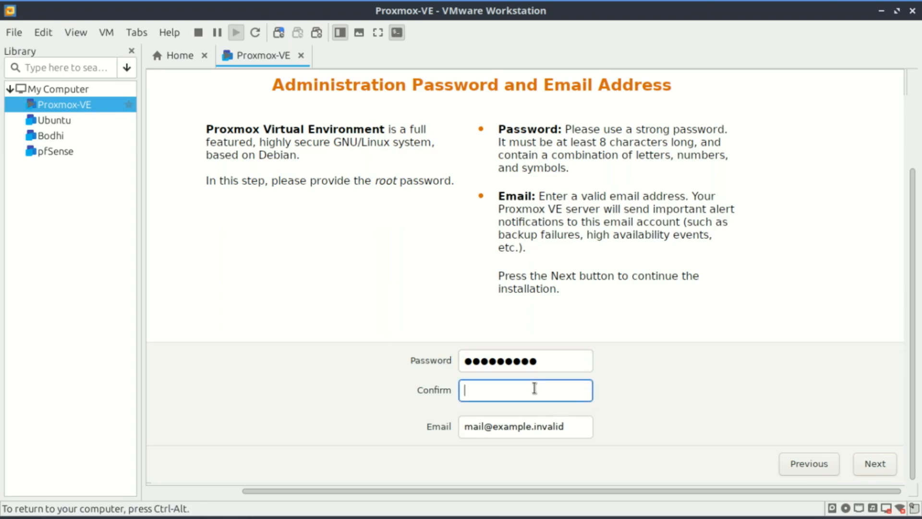
{"action": "type", "text": "*********"}
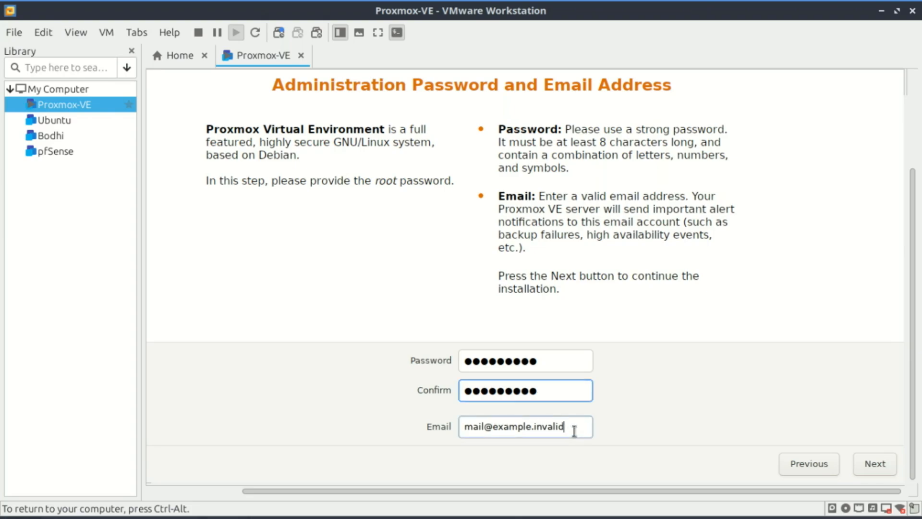
{"action": "key", "text": "Tab"}
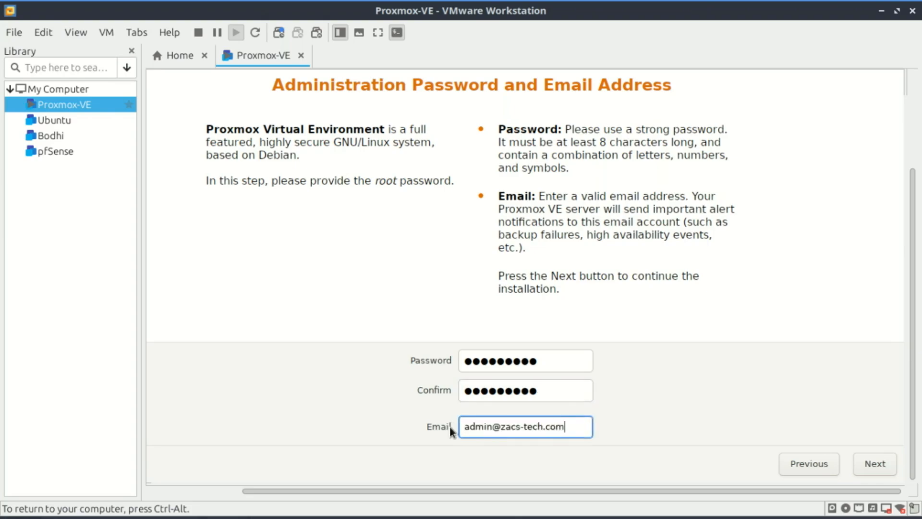
{"action": "left_click", "coordinate": [875, 466]}
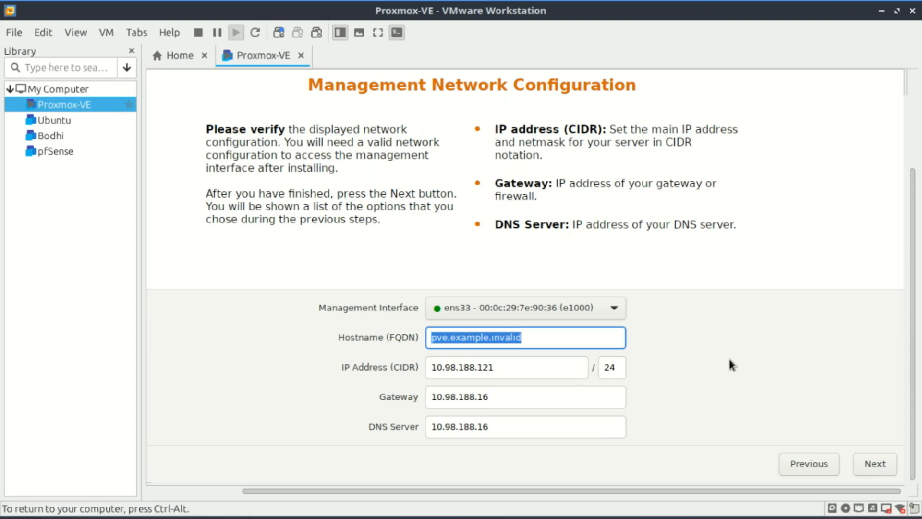
Set the management hostname to pve.zacs-tech.com, keep the remaining network settings and continue to the installation summary
{"action": "left_click", "coordinate": [530, 337]}
{"action": "key", "text": "BackSpace"}
{"action": "key", "text": "BackSpace"}
{"action": "key", "text": "BackSpace"}
{"action": "key", "text": "BackSpace"}
{"action": "key", "text": "BackSpace"}
{"action": "key", "text": "BackSpace"}
{"action": "key", "text": "BackSpace"}
{"action": "key", "text": "BackSpace"}
{"action": "key", "text": "BackSpace"}
{"action": "key", "text": "BackSpace"}
{"action": "key", "text": "BackSpace"}
{"action": "key", "text": "BackSpace"}
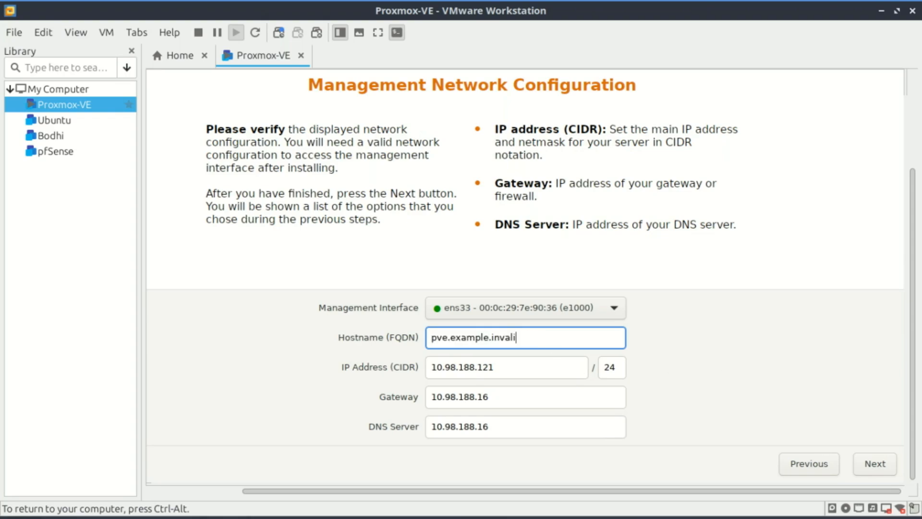
{"action": "key", "text": "BackSpace"}
{"action": "key", "text": "BackSpace"}
{"action": "key", "text": "BackSpace"}
{"action": "type", "text": "zacs-tech.com"}
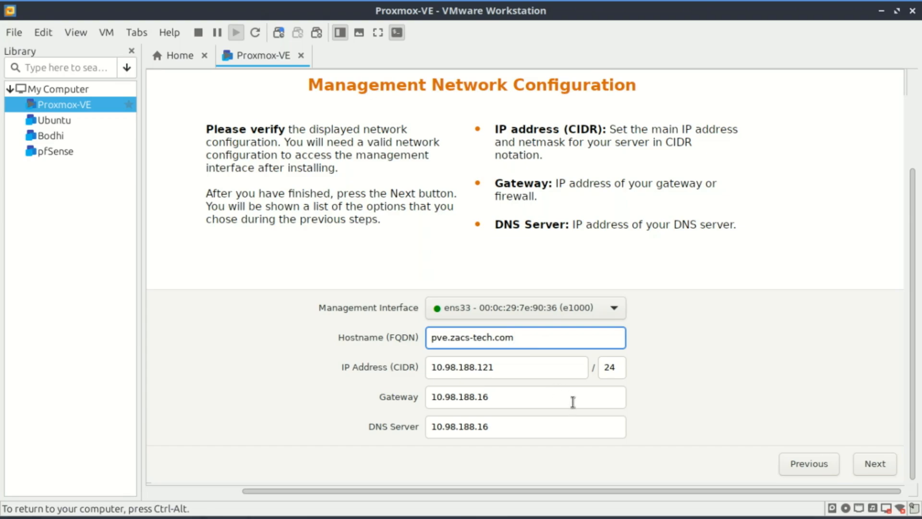
{"action": "left_click", "coordinate": [876, 464]}
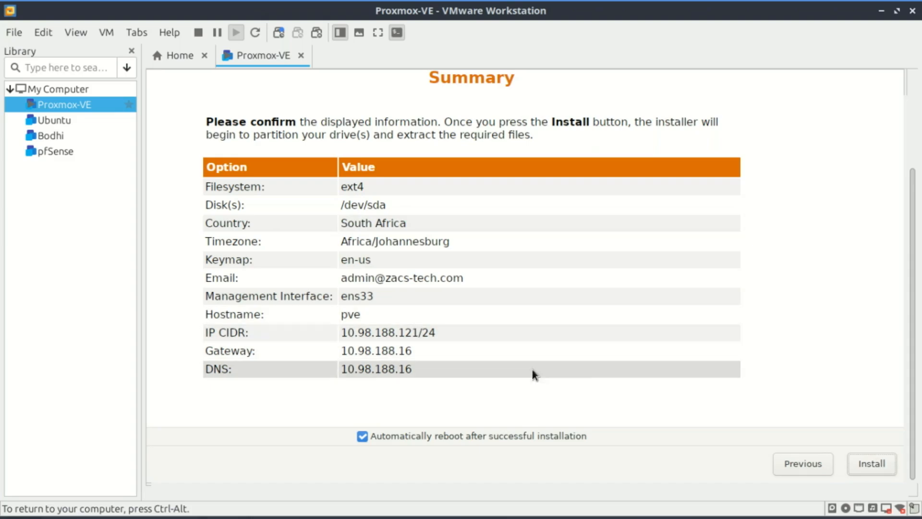
Install Proxmox VE with automatic reboot enabled and boot the Proxmox VE GNU/Linux entry
{"action": "left_click", "coordinate": [873, 462]}
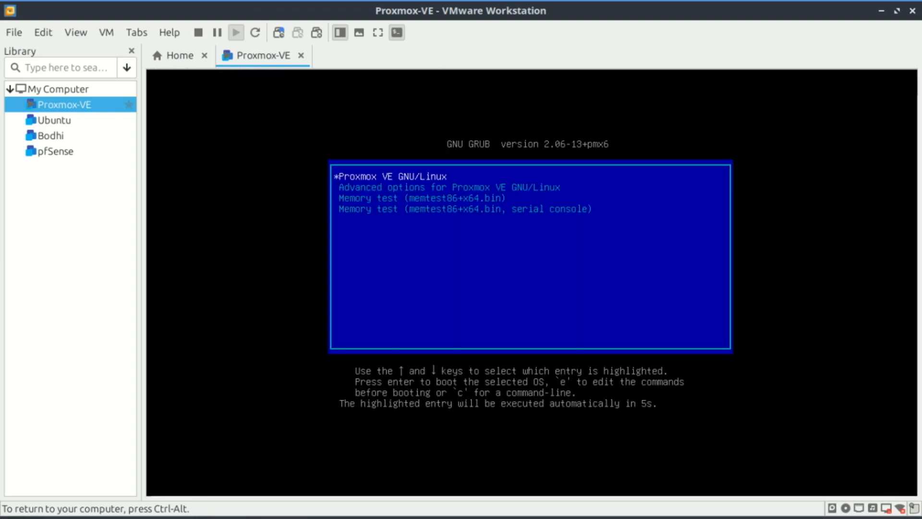
{"action": "key", "text": "Return"}
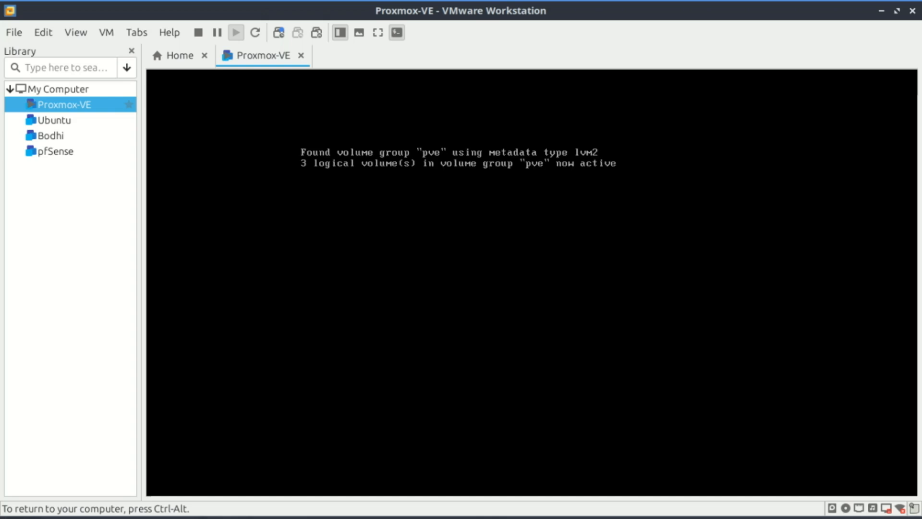
{"action": "left_click", "coordinate": [561, 351]}
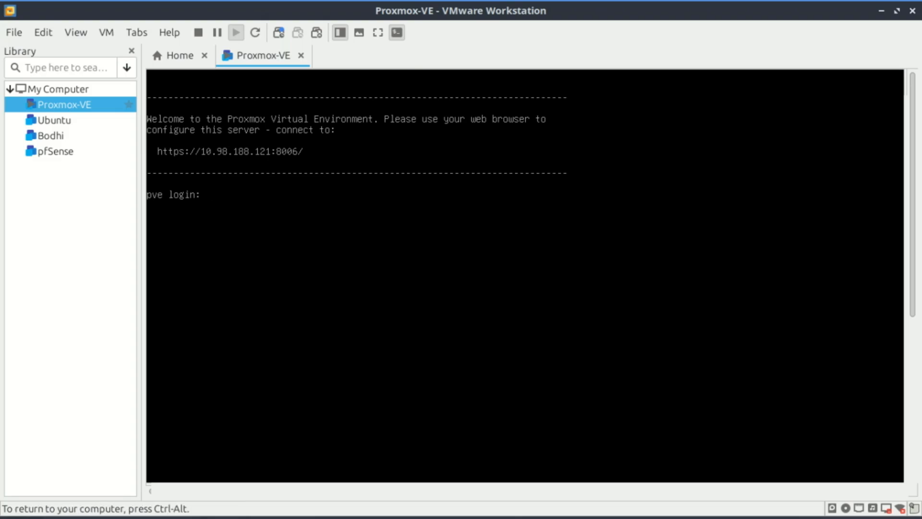
Log in to the pve console as root with the root password and clear the terminal screen
{"action": "type", "text": "root"}
{"action": "key", "text": "Return"}
{"action": "key", "text": "Return"}
{"action": "key", "text": "ctrl+l"}
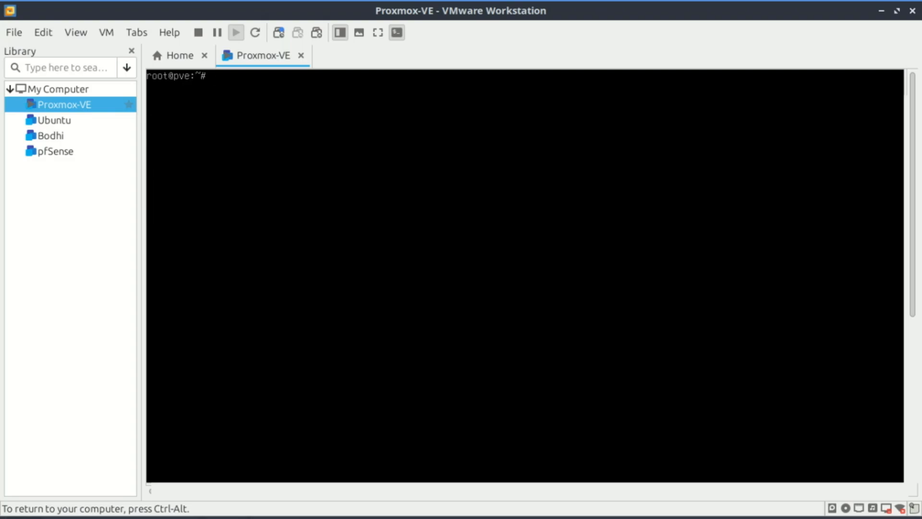
Refresh the package lists on the Proxmox server with apt update
{"action": "type", "text": "apt update"}
{"action": "key", "text": "Return"}
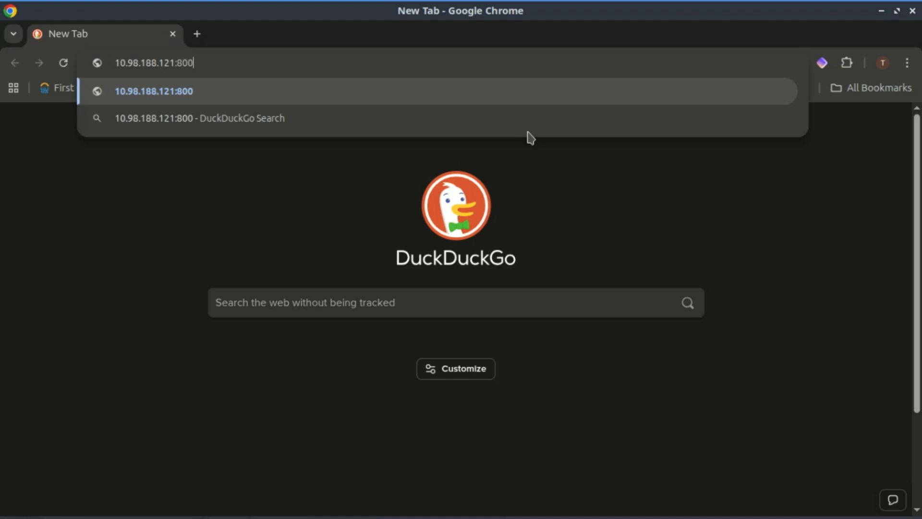
Switch to Google Chrome, open 10.98.188.121:8006 and proceed past the certificate warning to the Proxmox web interface
{"action": "type", "text": "6"}
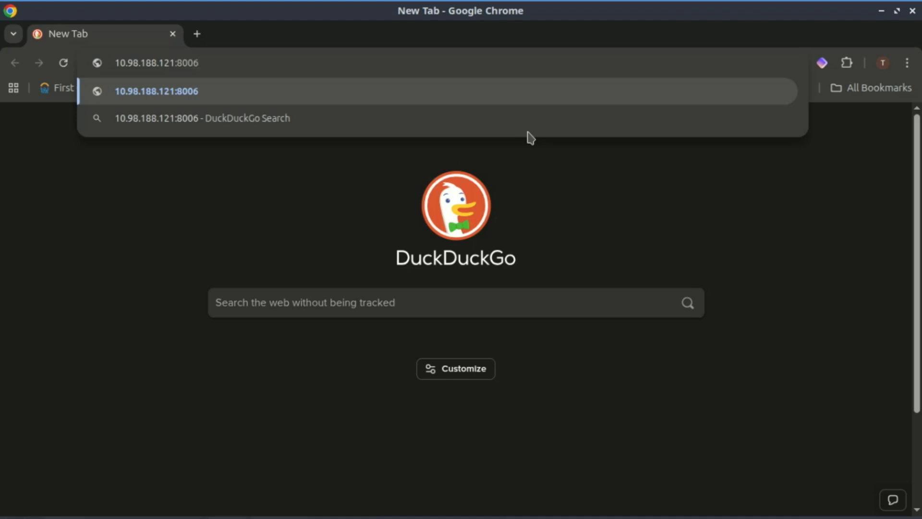
{"action": "key", "text": "Return"}
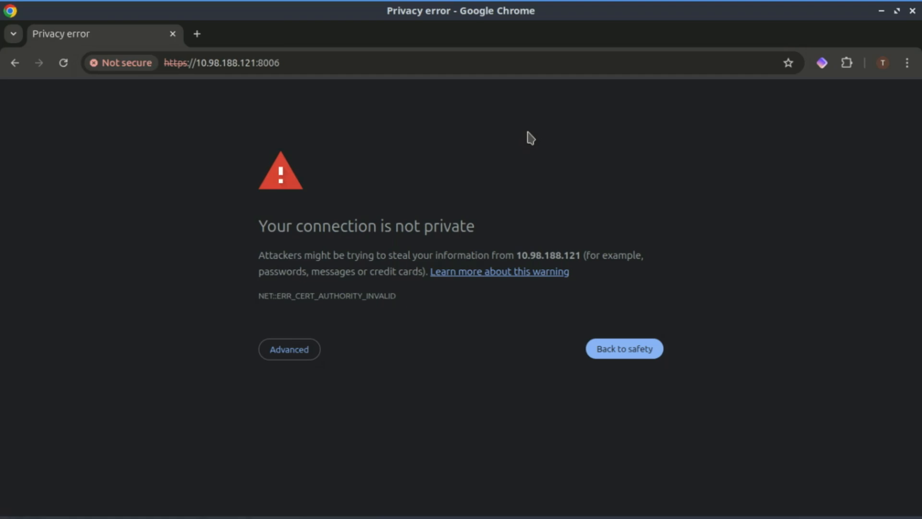
{"action": "left_click", "coordinate": [308, 350]}
{"action": "left_click", "coordinate": [370, 452]}
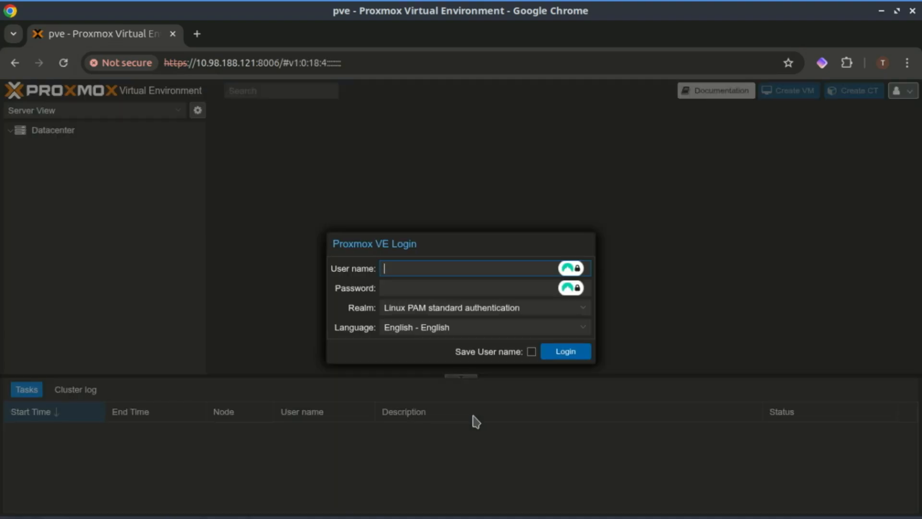
Log in to the Proxmox web interface as root with the account password, using Linux PAM standard authentication
{"action": "type", "text": "root"}
{"action": "left_click", "coordinate": [403, 288]}
{"action": "type", "text": "*********"}
{"action": "key", "text": "Return"}
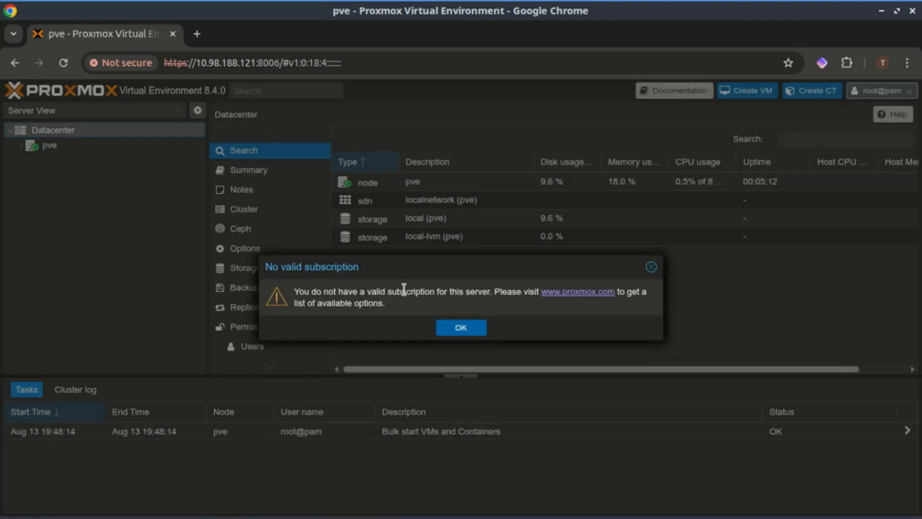
Dismiss the subscription notice and expand the pve node under Datacenter
{"action": "left_click", "coordinate": [462, 327]}
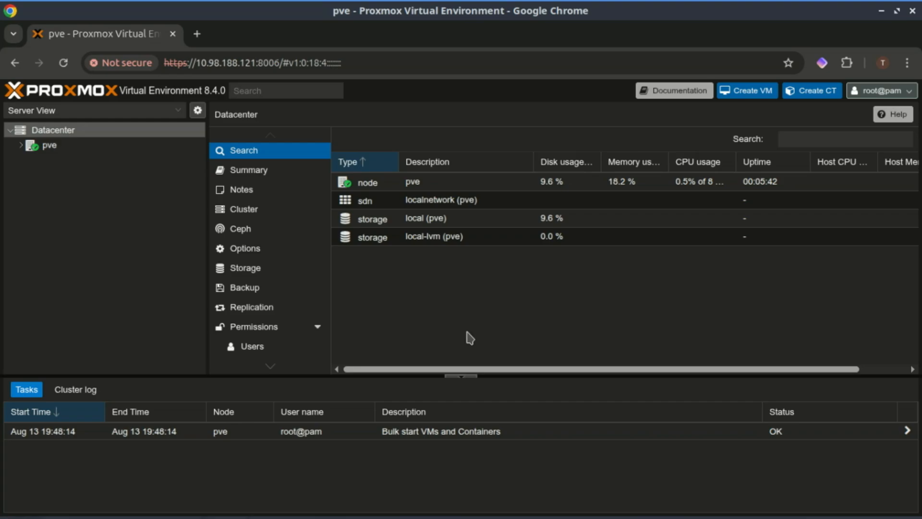
{"action": "left_click", "coordinate": [21, 145]}
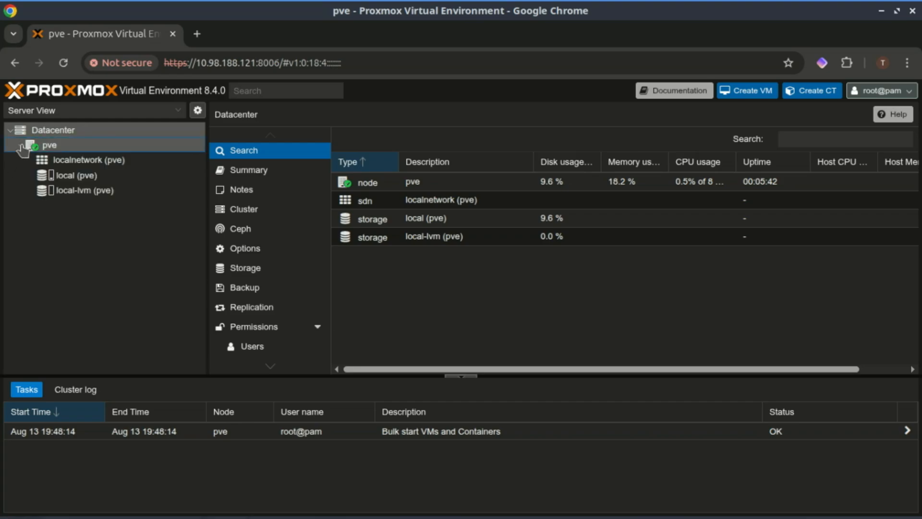